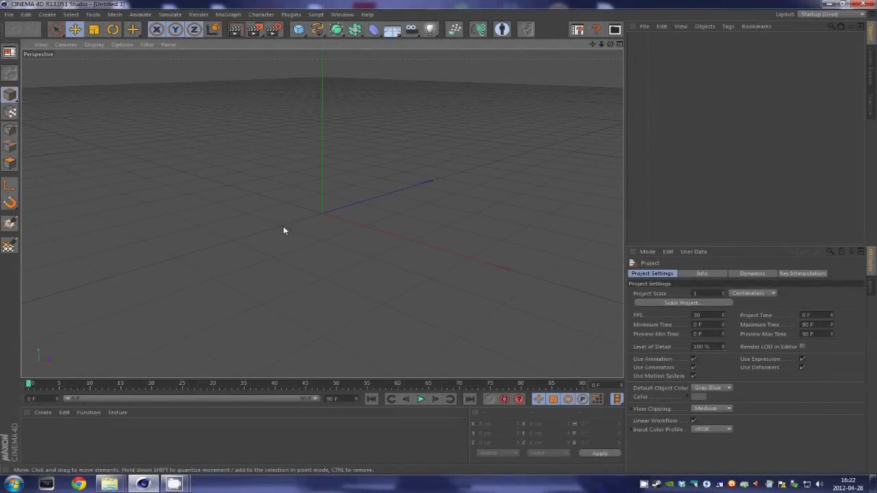
Bring the Utilitaire folder window up from the taskbar over the empty Cinema 4D scene.
click(342, 14)
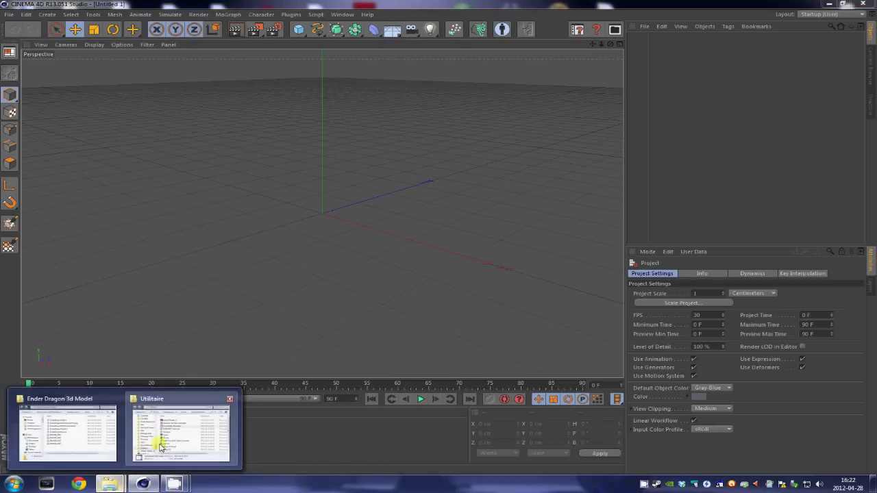
click(164, 438)
Maximize the Ender Dragon 3d Model folder and preview the IMAGE3_0257 and IMAGE5_0257 renders.
mouse_move(109, 484)
click(101, 445)
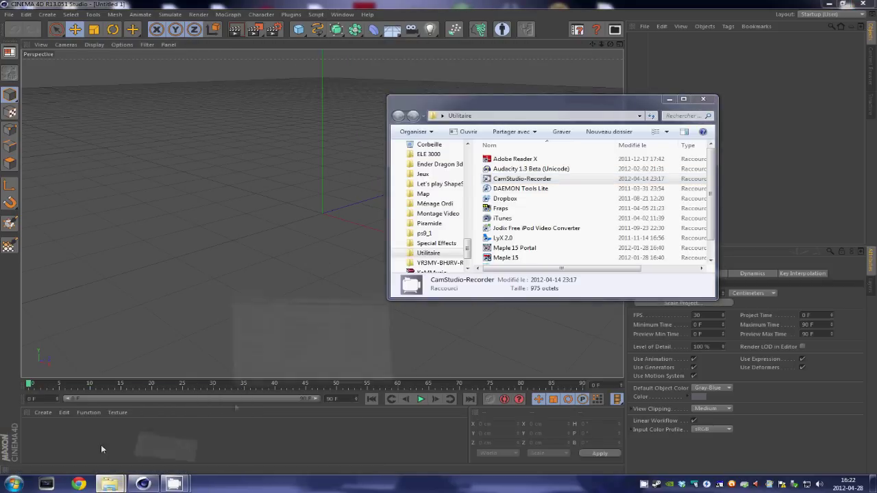
double_click(579, 93)
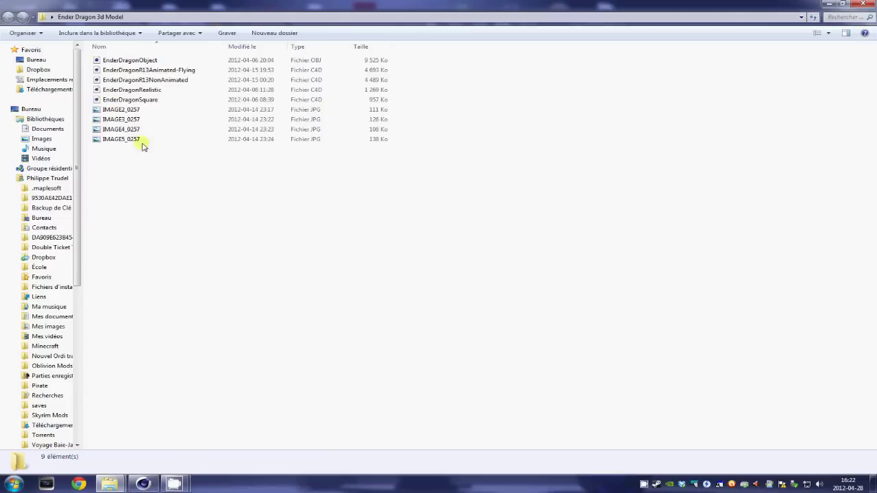
double_click(137, 117)
click(461, 465)
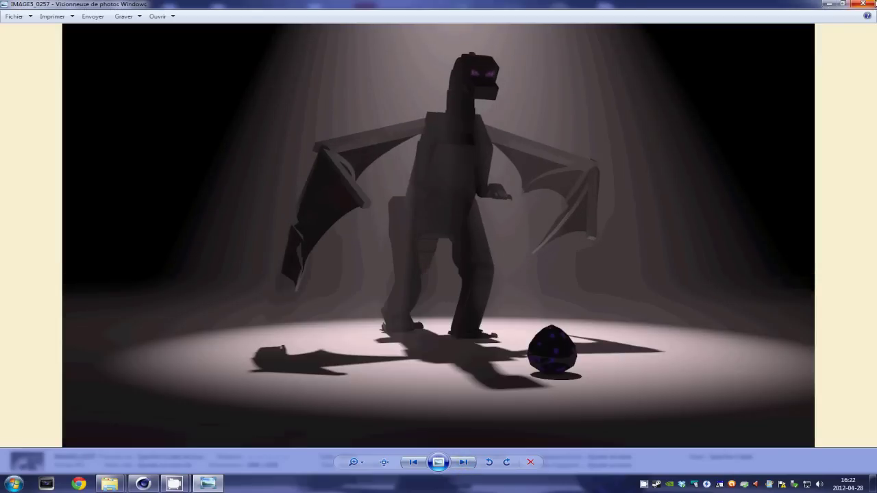
click(862, 4)
Compare the dragon C4D files, ending on EnderDragonRealistic.
click(173, 89)
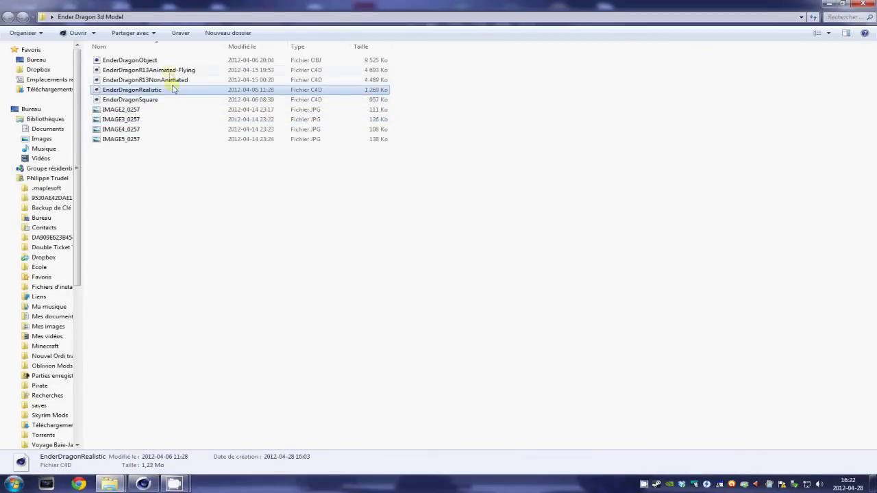
click(170, 61)
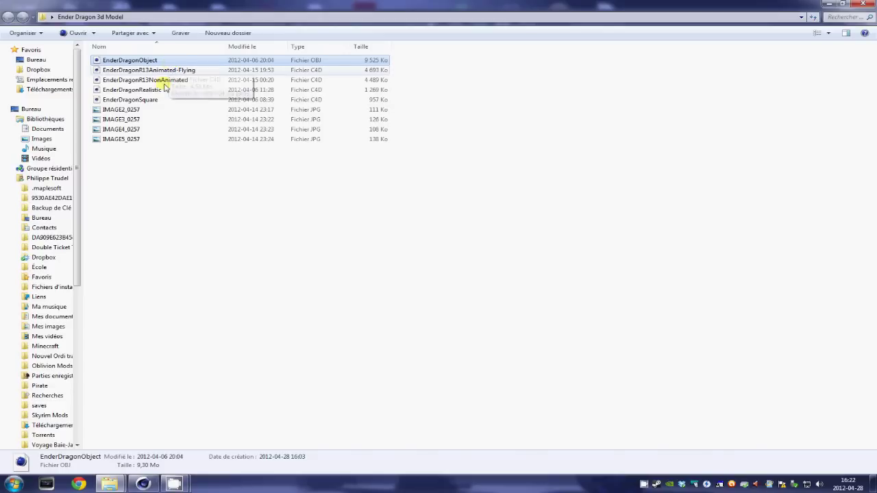
click(167, 81)
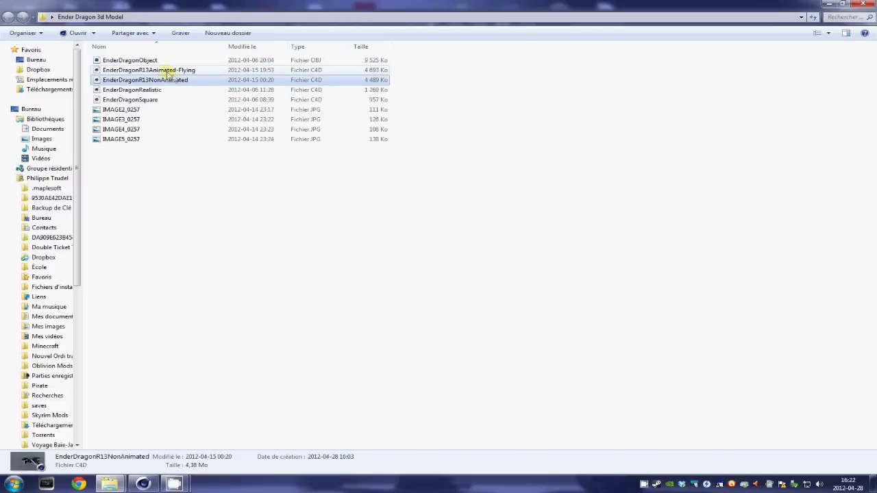
key(Up)
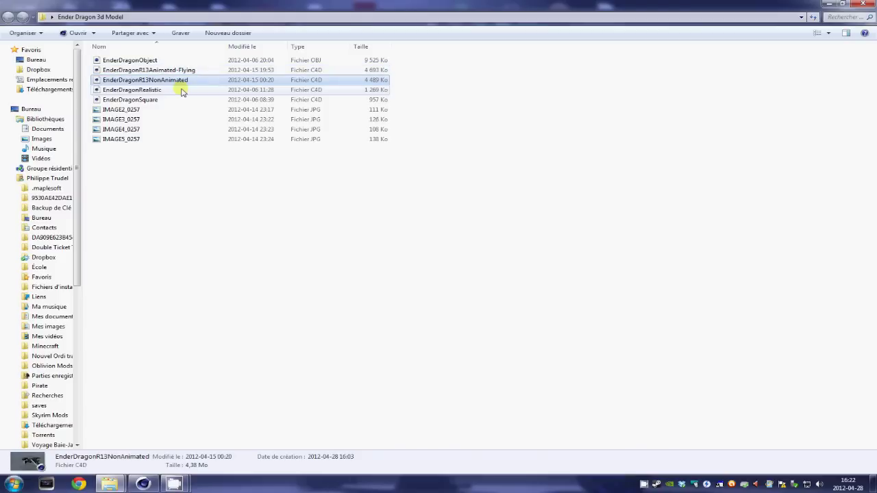
key(Up)
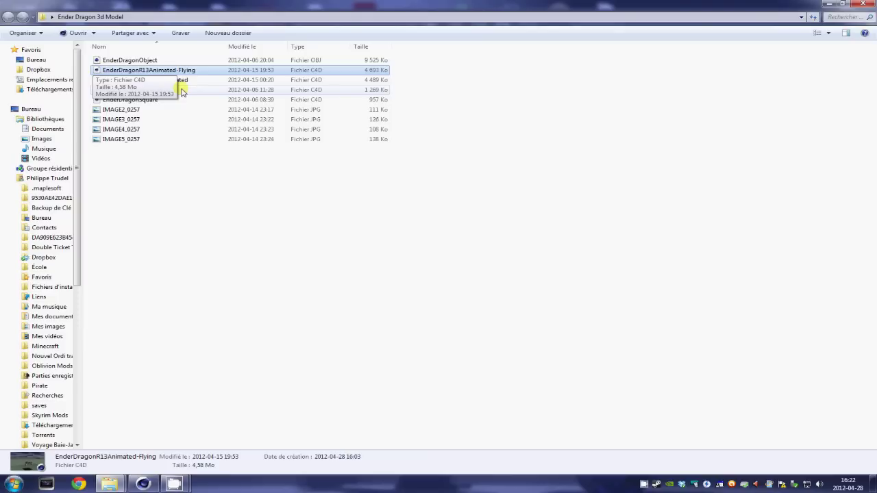
key(Down)
key(Up)
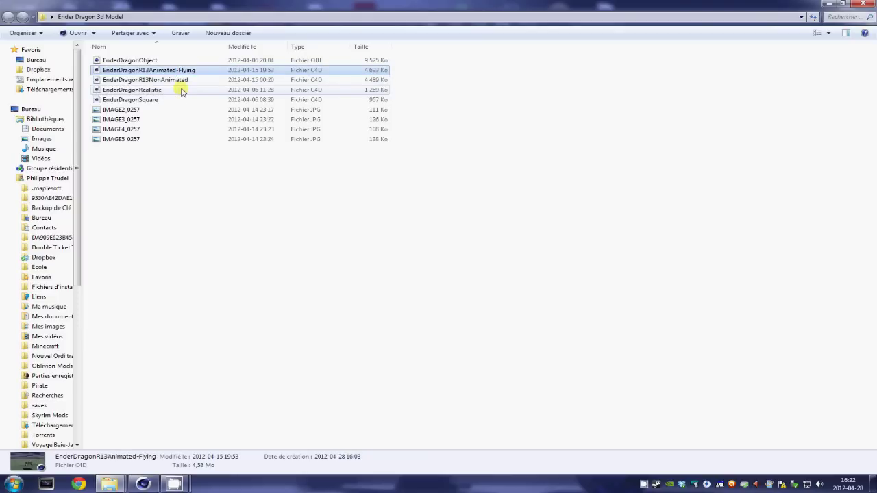
key(Down)
key(Down)
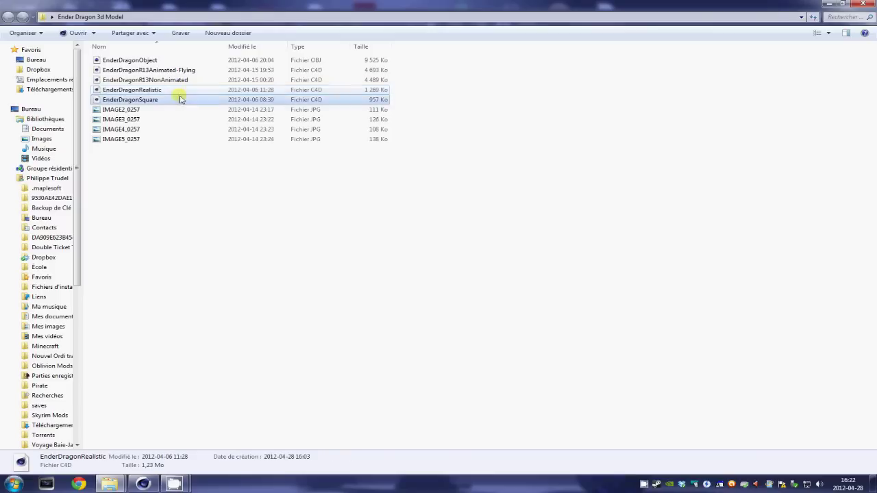
key(Down)
click(175, 93)
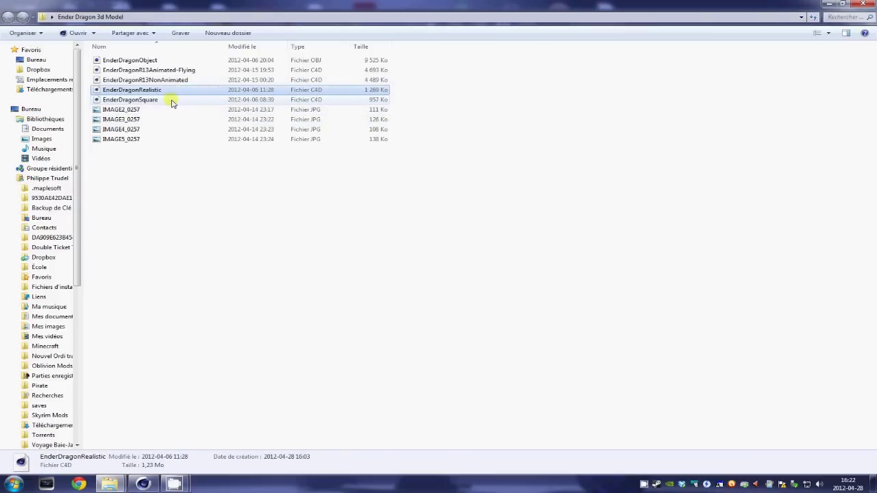
Back in Cinema 4D, load the EnderDragonSquare scene via File > Open.
click(134, 486)
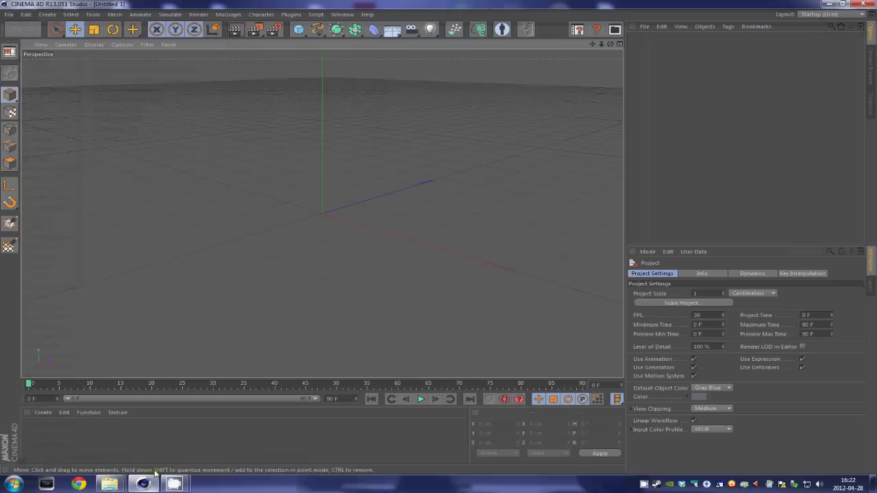
click(344, 14)
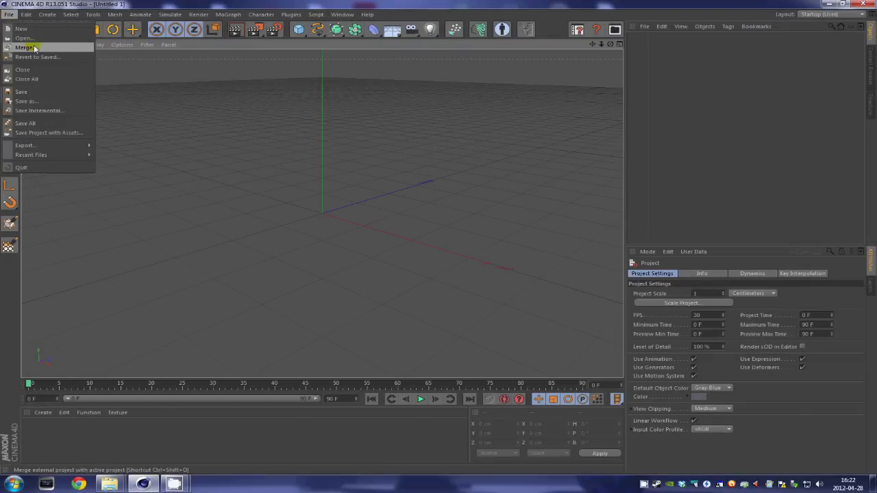
click(34, 37)
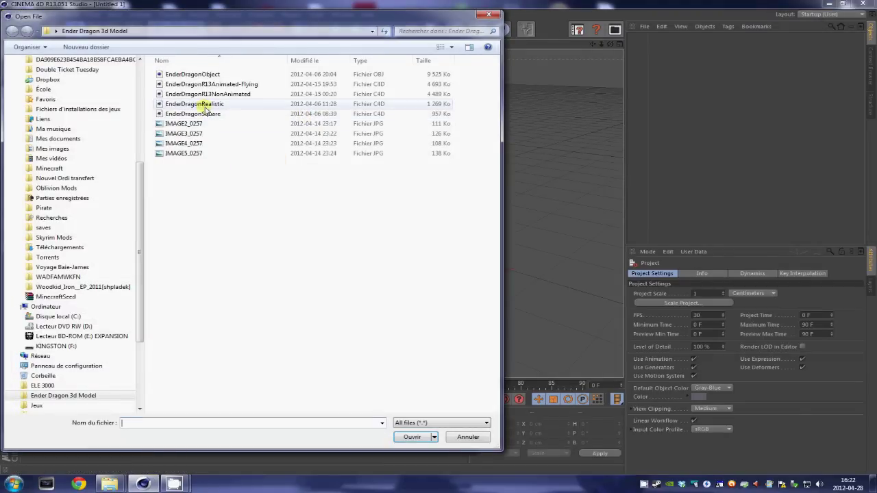
double_click(206, 114)
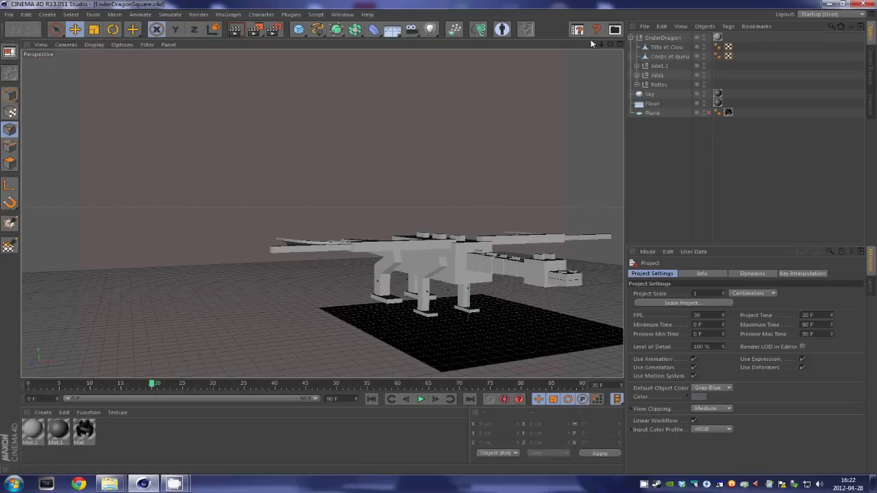
Orbit to an elevated view of the blocky dragon and select the WingBone1 cube.
drag(593, 43, 593, 43)
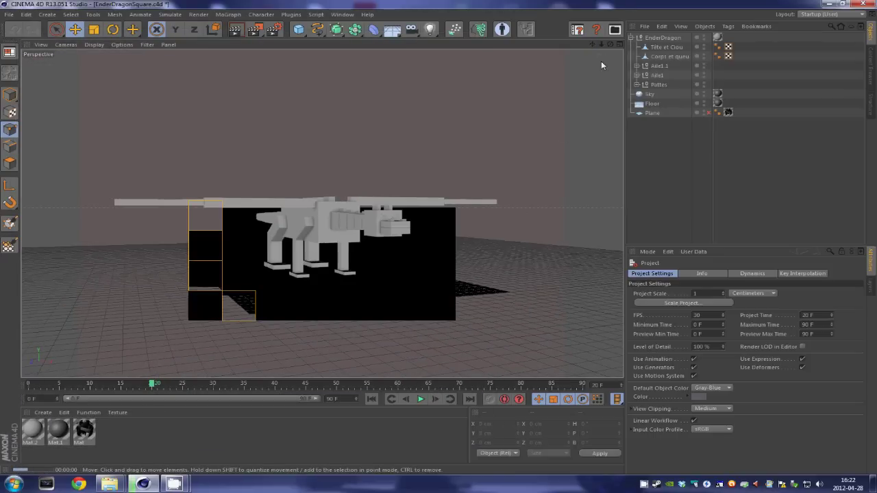
alt+drag(615, 59, 314, 131)
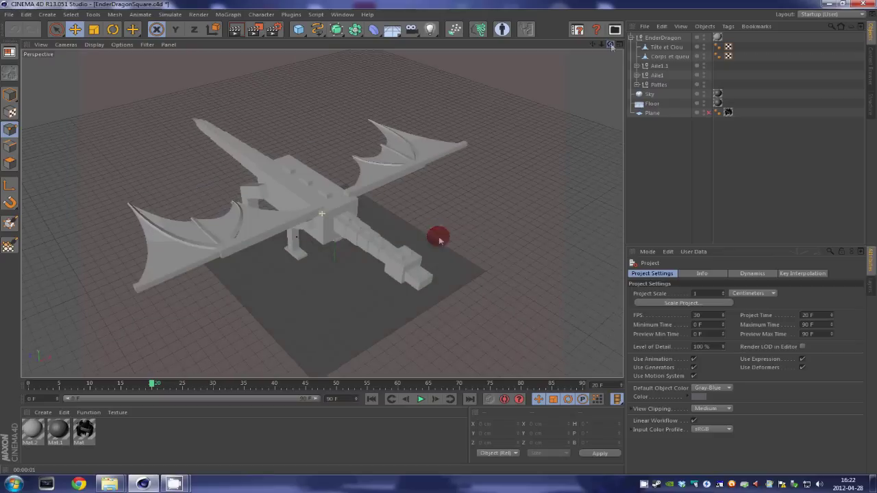
click(304, 213)
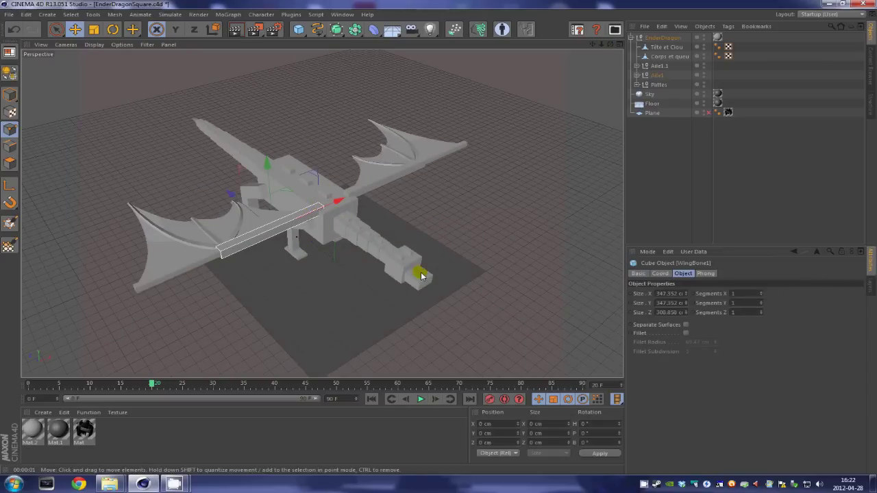
click(9, 14)
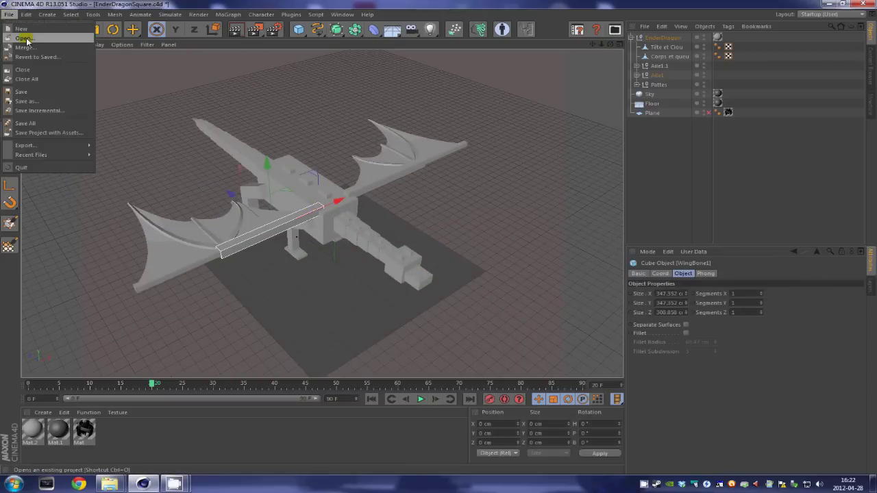
Open EnderDragonRealistic, orbit around its body and wing, and render a Ctrl+R preview.
click(28, 36)
double_click(198, 104)
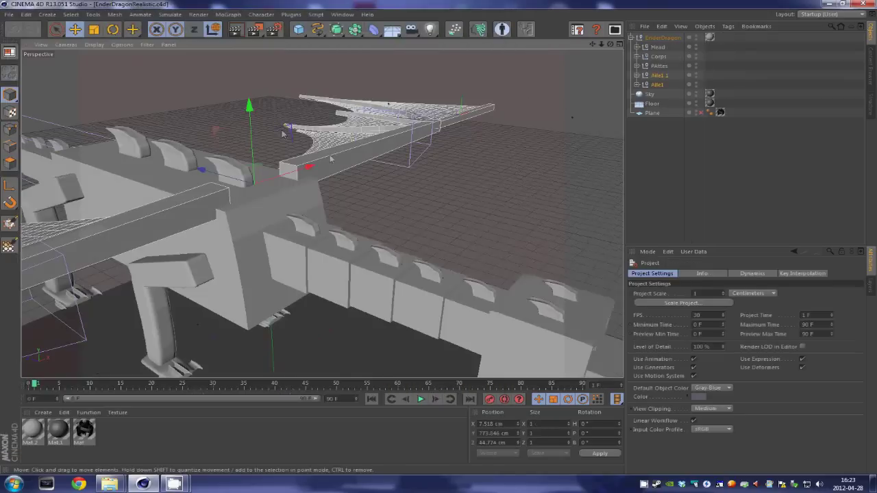
alt+drag(425, 230, 434, 266)
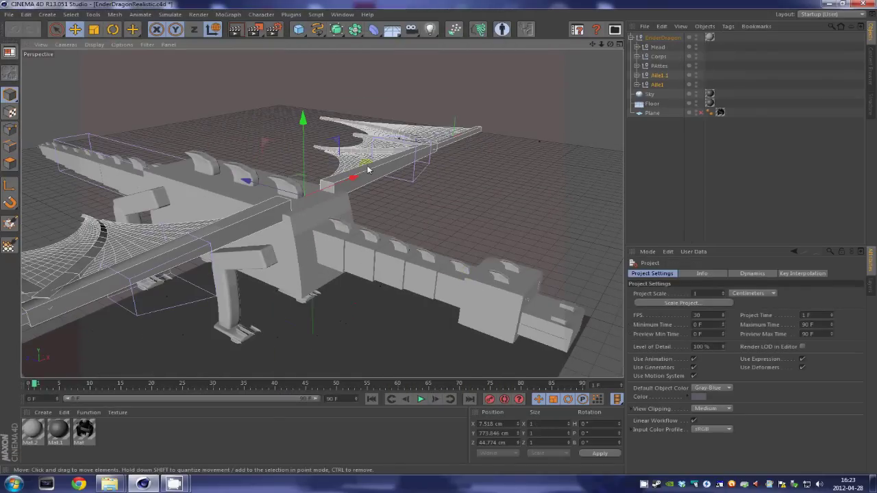
key(ctrl+r)
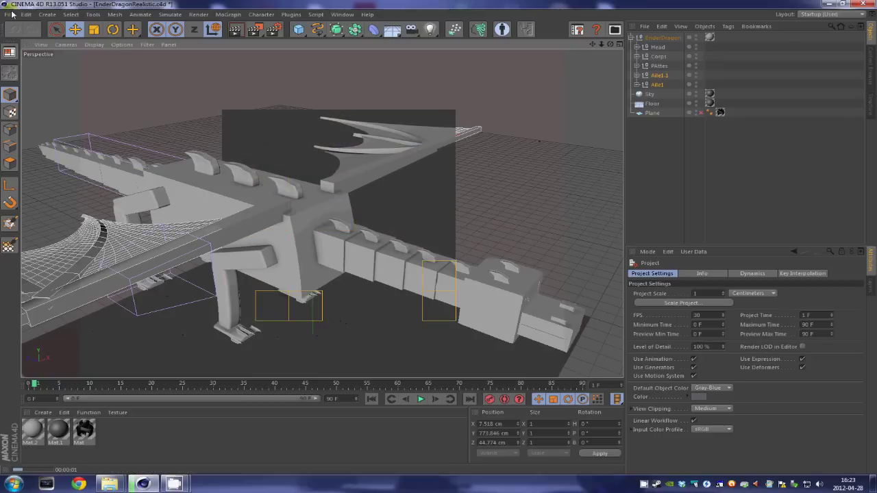
click(5, 14)
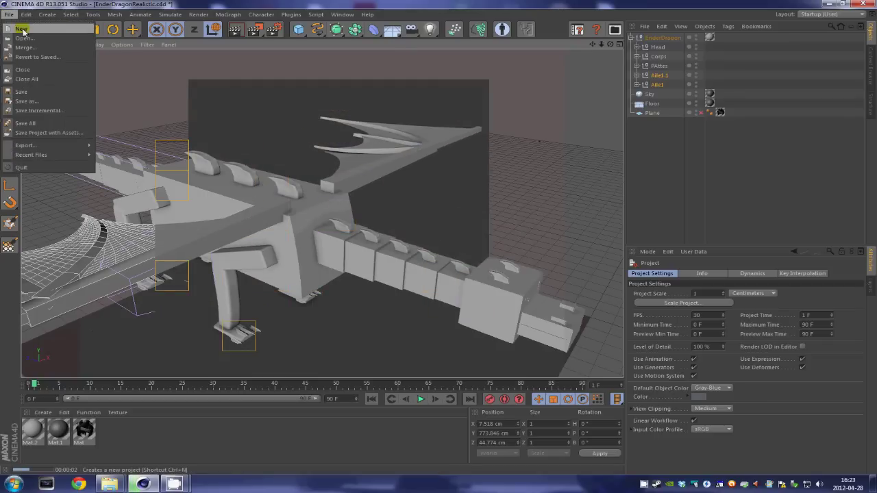
click(27, 32)
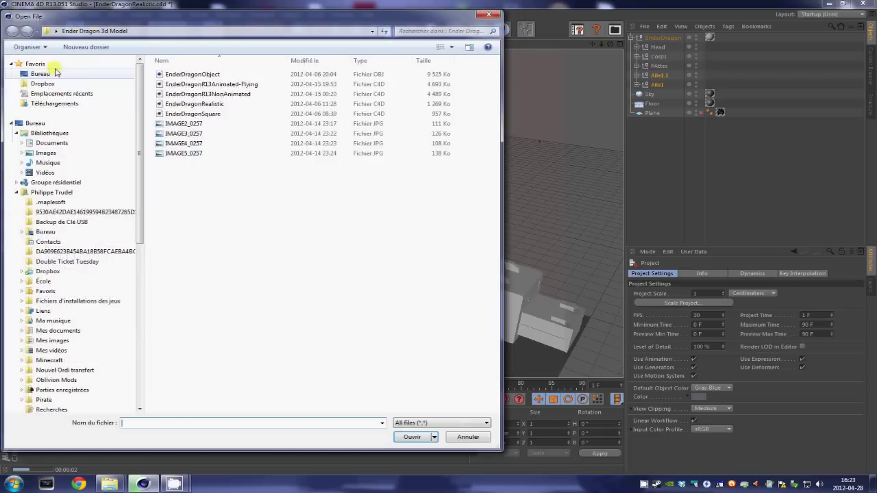
double_click(252, 94)
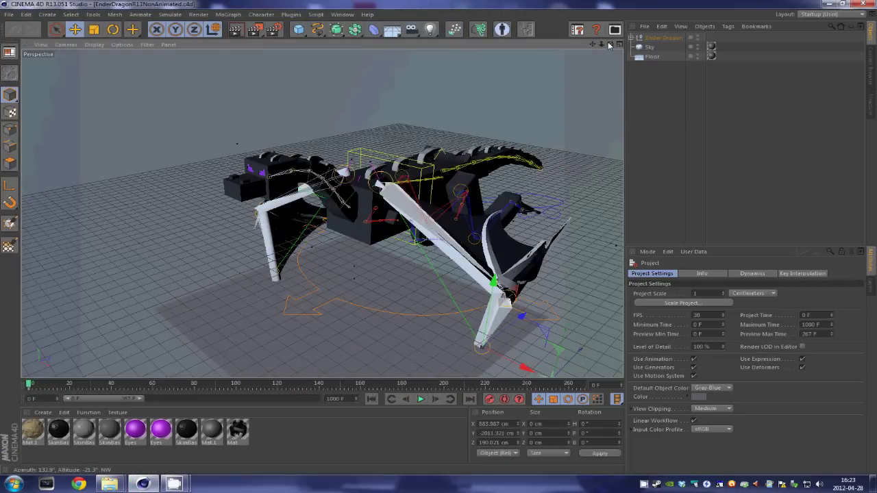
alt+drag(434, 235, 438, 238)
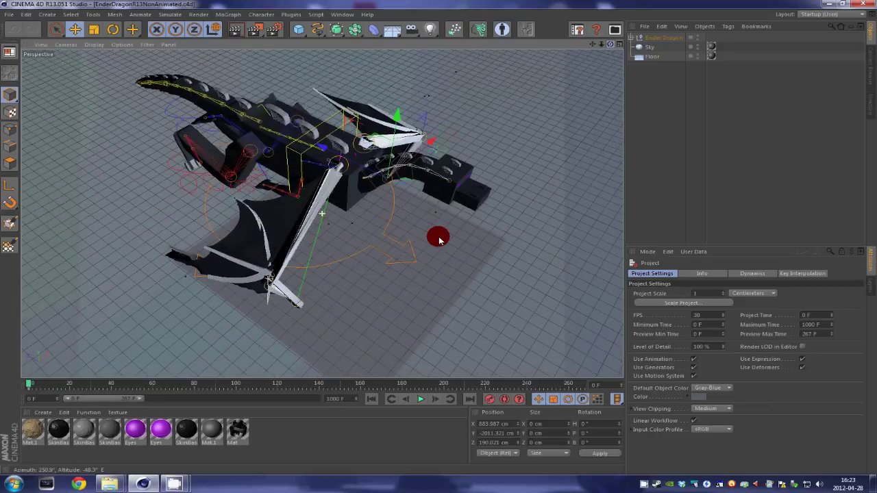
alt+drag(439, 238, 438, 238)
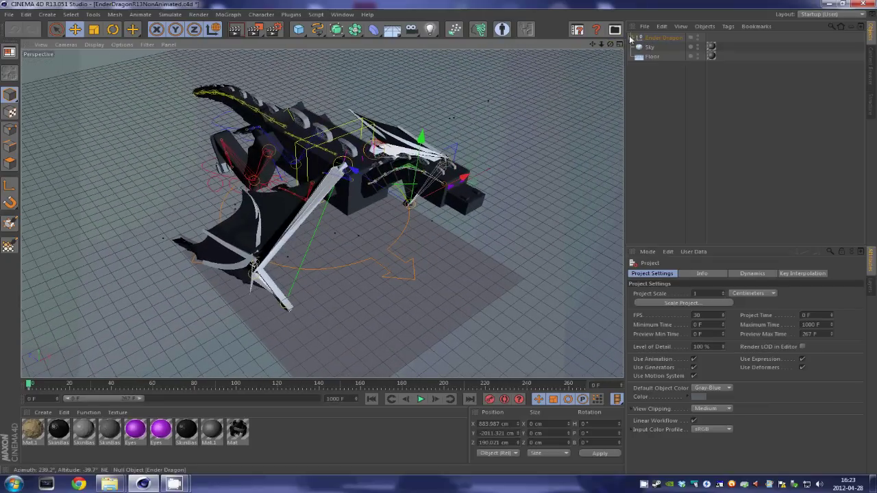
Move the Head CONTROLER to reposition the dragon's head.
click(632, 39)
click(639, 47)
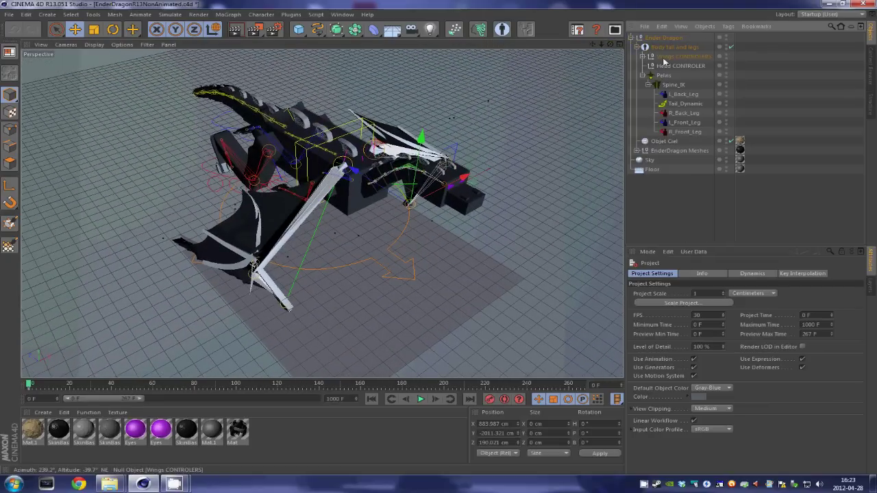
click(678, 66)
mouse_move(411, 171)
mouse_down()
mouse_move(397, 150)
mouse_move(404, 155)
mouse_up()
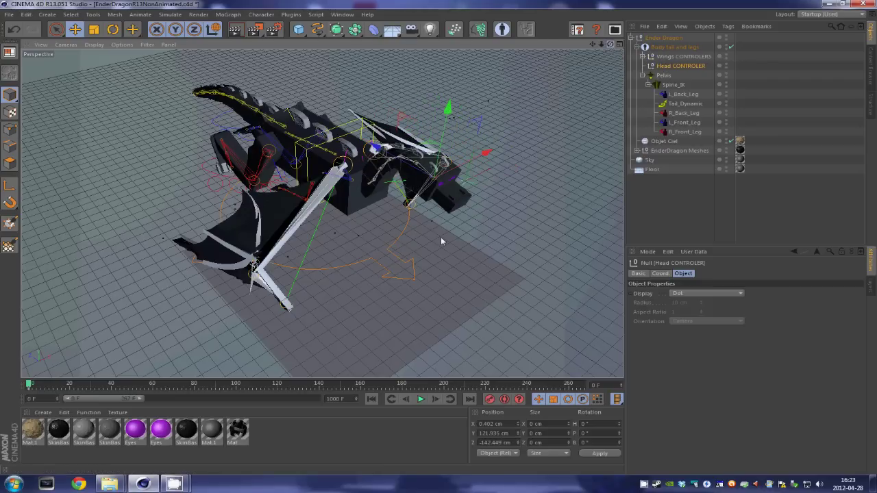
alt+drag(441, 241, 441, 238)
alt+right_drag(438, 237, 436, 235)
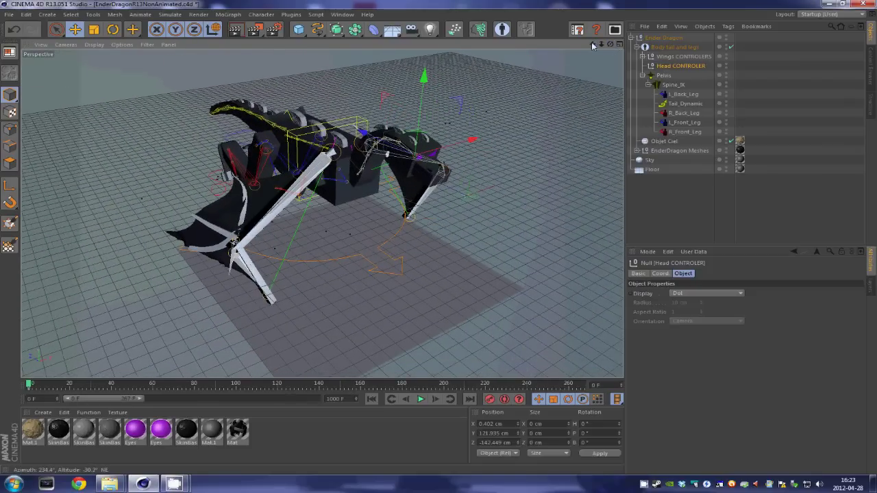
Drag the LeftWingGoal outward to spread the left wing.
click(664, 56)
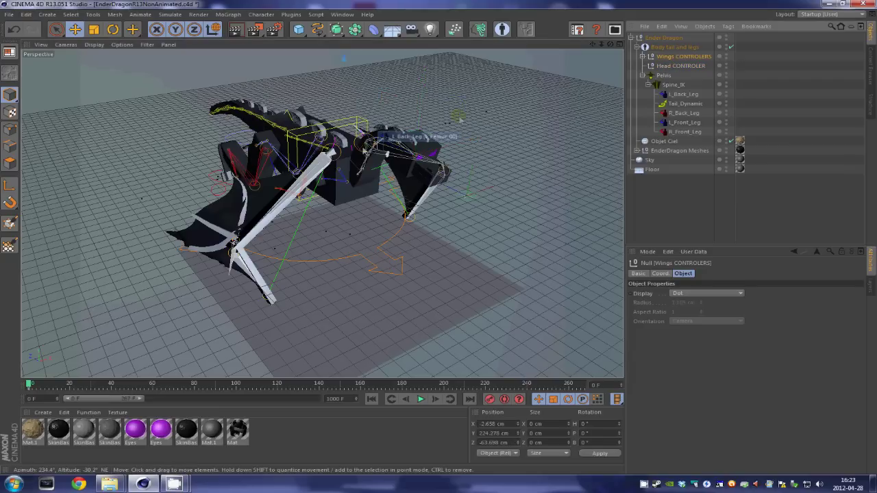
click(641, 56)
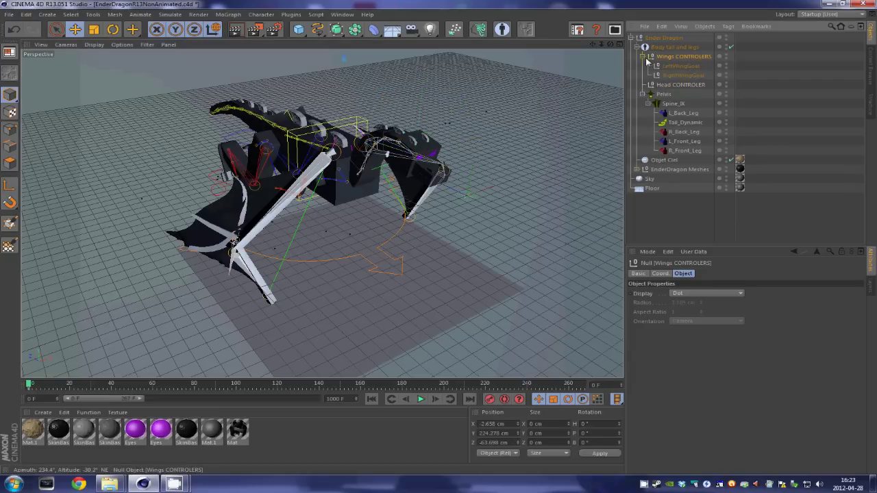
click(680, 66)
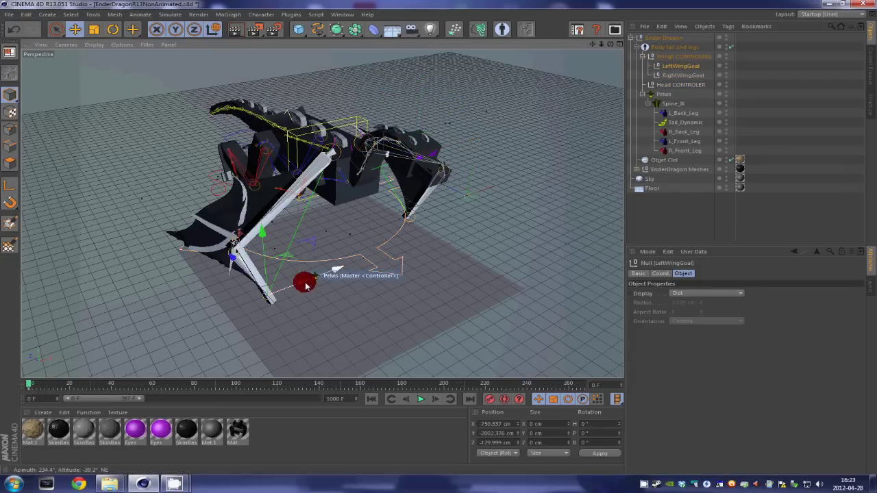
mouse_move(311, 287)
mouse_down()
mouse_move(175, 274)
mouse_move(148, 186)
mouse_up()
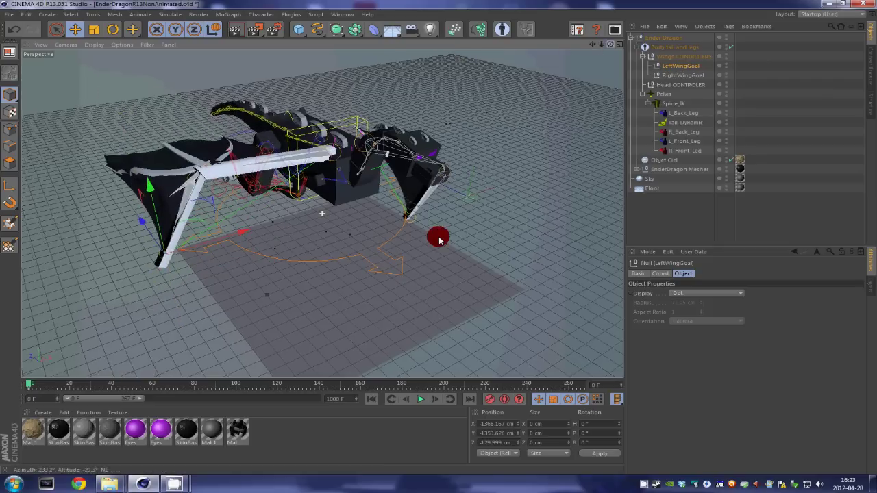
alt+drag(434, 235, 606, 48)
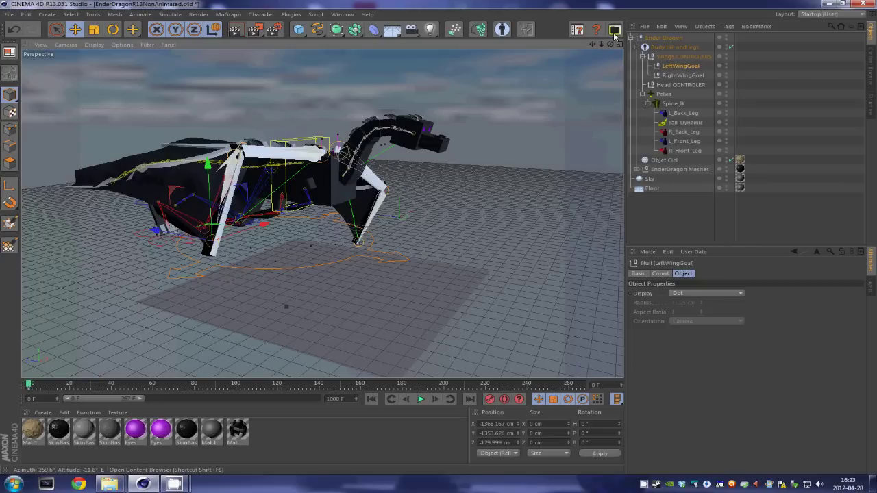
drag(607, 48, 614, 49)
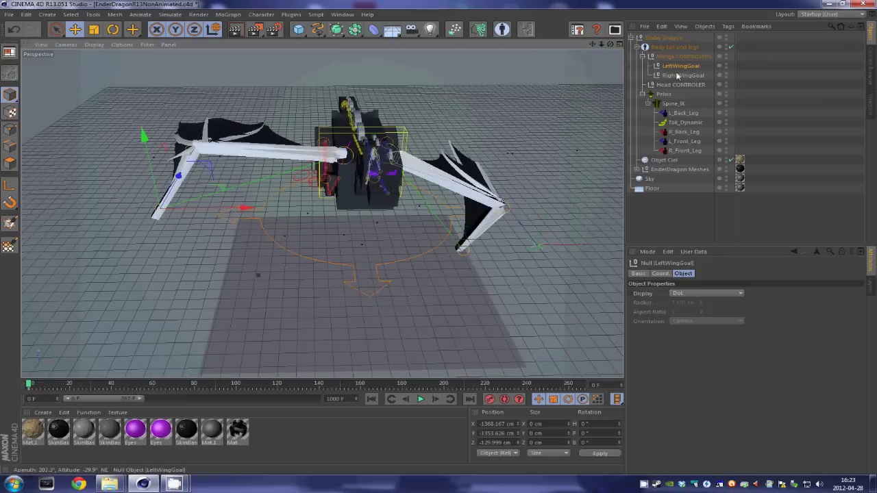
Drag the RightWingGoal outward and adjust its depth to spread the right wing.
click(463, 248)
mouse_move(517, 249)
mouse_down()
mouse_move(577, 246)
mouse_move(537, 135)
mouse_up()
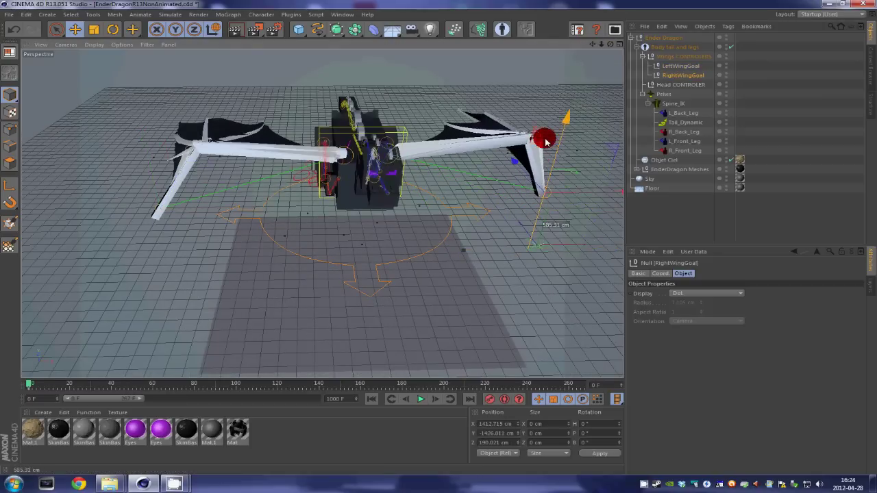
drag(515, 165, 524, 168)
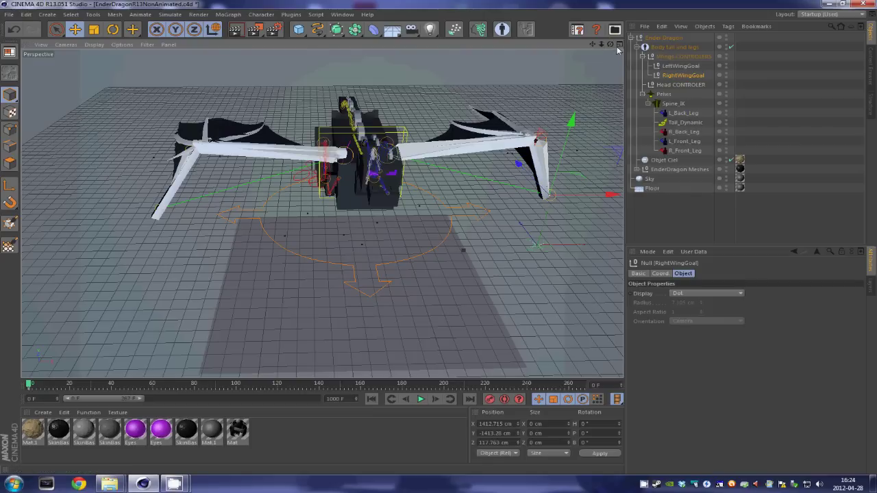
drag(610, 43, 681, 113)
Nudge the R_Front_Leg controller to shift the dragon's right front leg slightly.
click(675, 46)
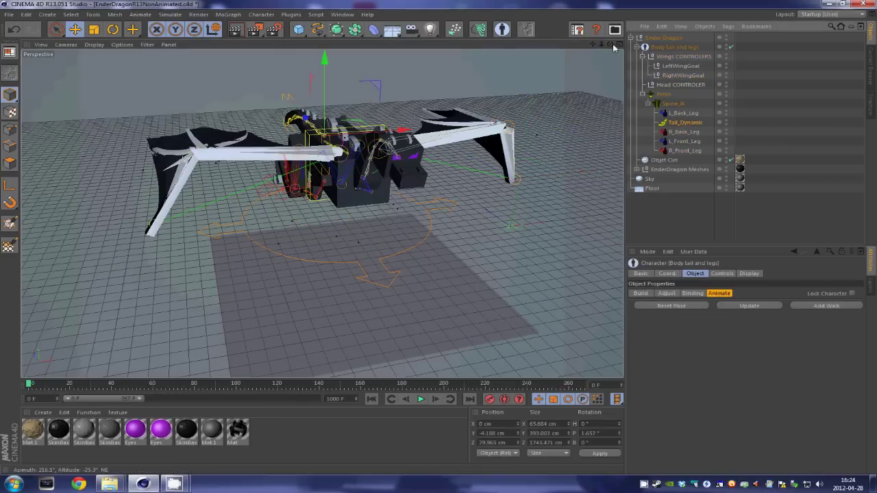
drag(614, 48, 650, 61)
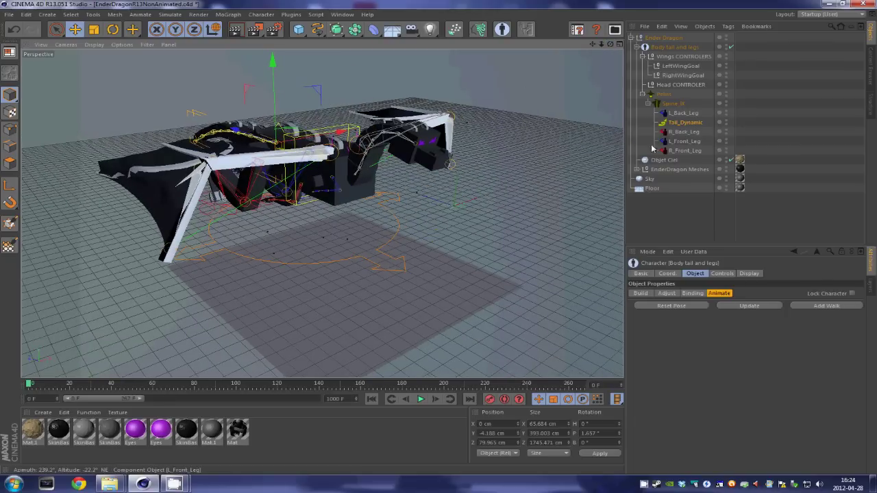
click(652, 149)
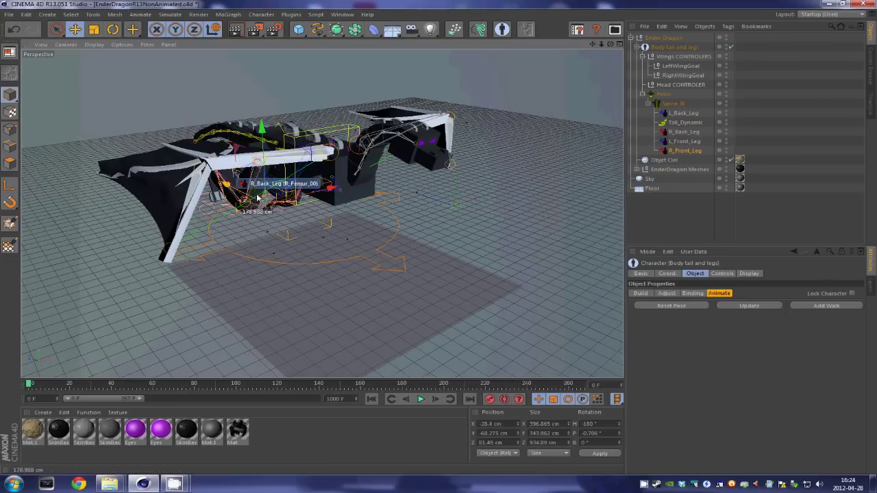
drag(258, 198, 251, 194)
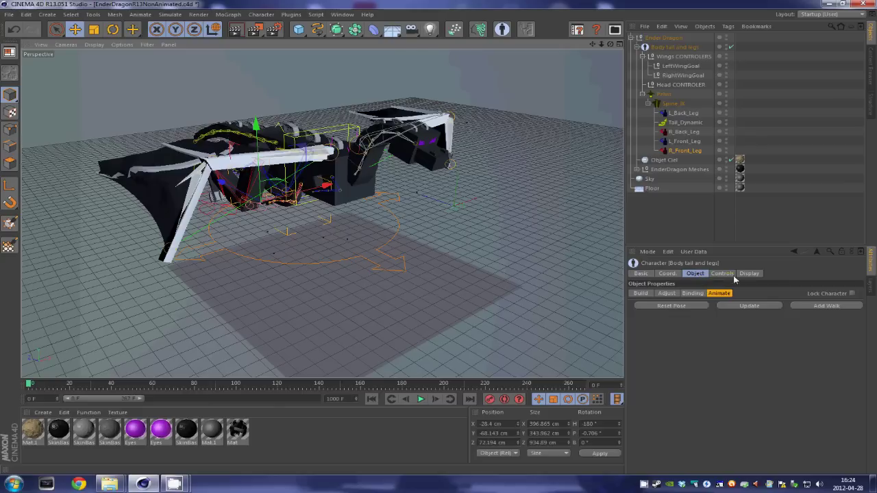
click(675, 47)
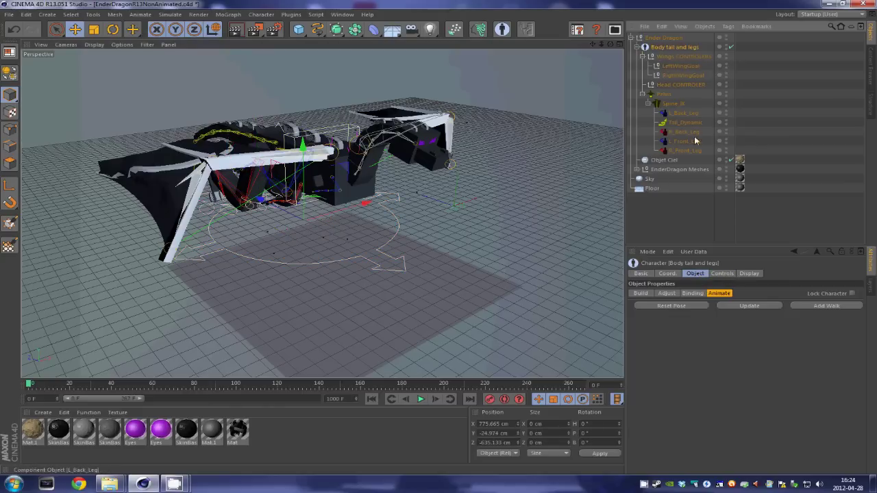
click(747, 274)
Set the Object Manager display to Full Hierarchy and inspect the left leg goals.
click(729, 331)
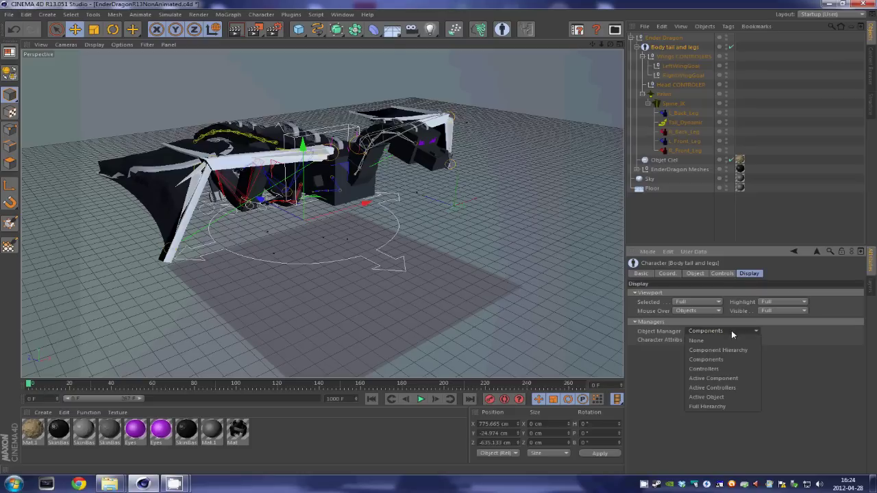
click(744, 407)
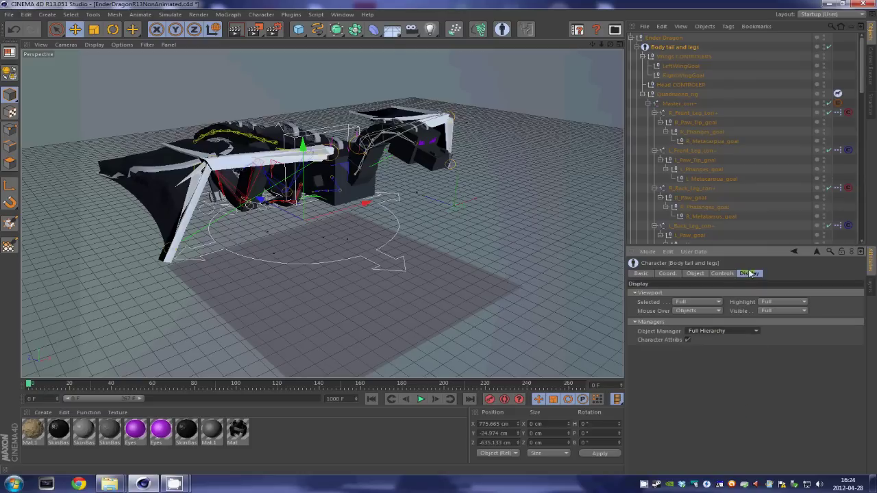
click(670, 111)
scroll(678, 116, down, 4)
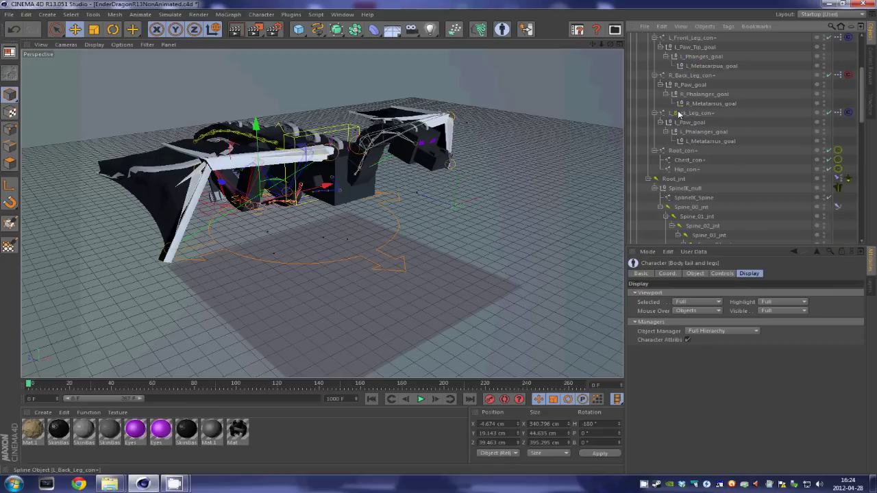
click(686, 123)
click(698, 140)
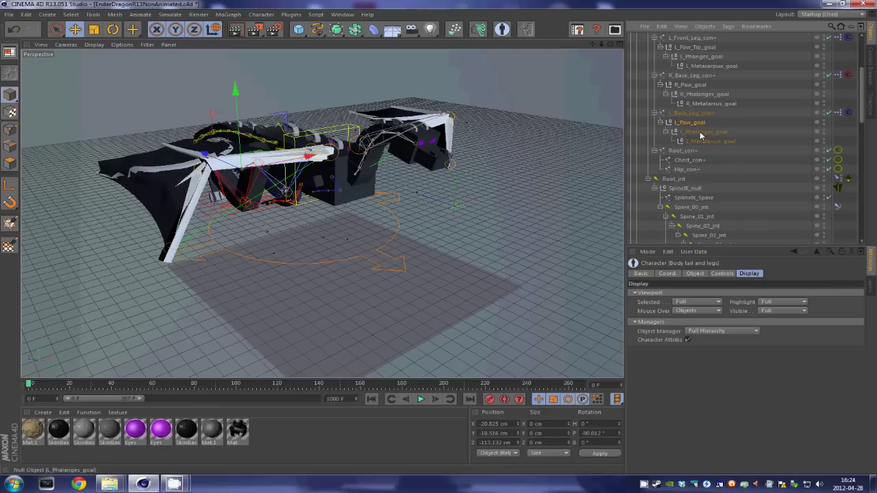
click(699, 132)
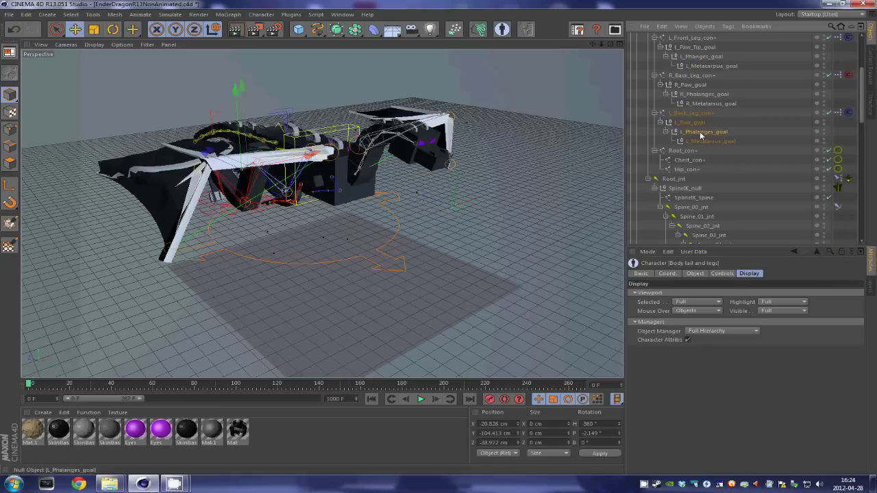
Scroll through the rig to select Spine_05_jnt and Tail_Dyn_03_jnt.
scroll(711, 116, up, 3)
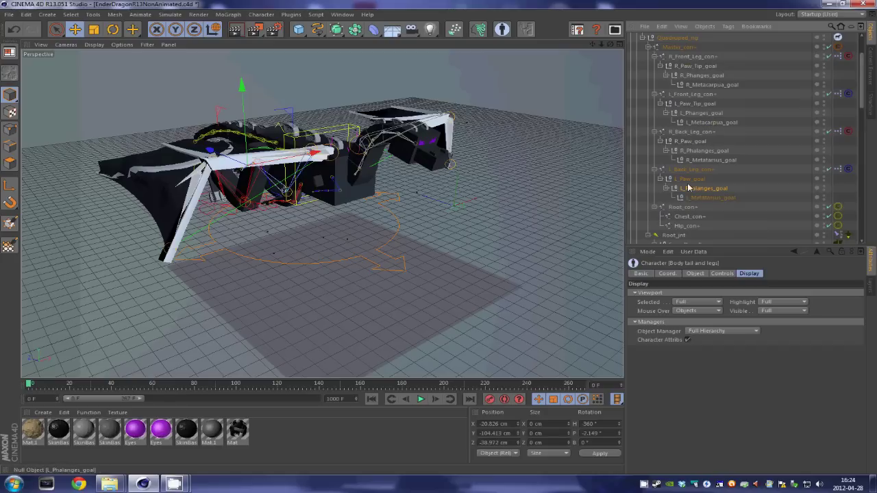
scroll(701, 140, down, 9)
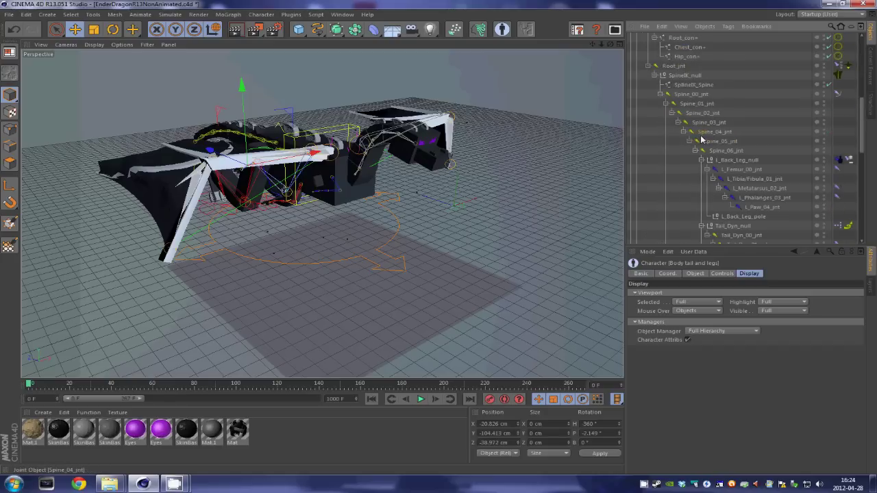
click(701, 140)
scroll(734, 186, down, 9)
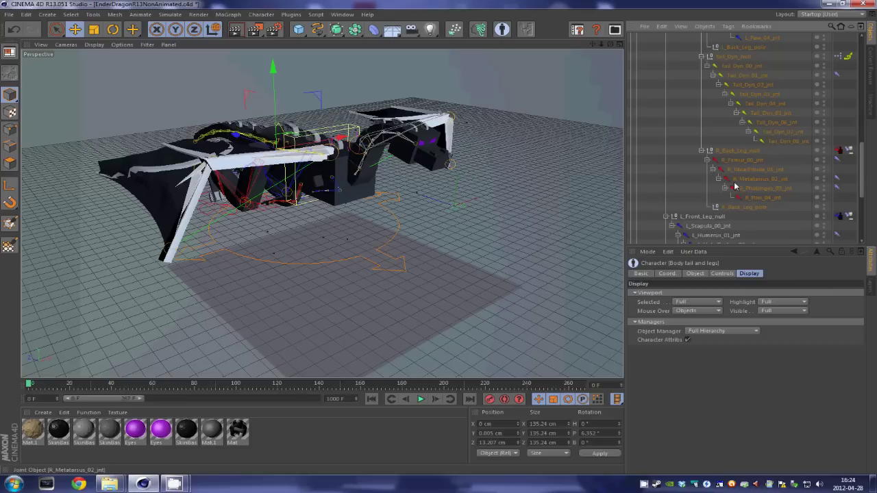
click(750, 94)
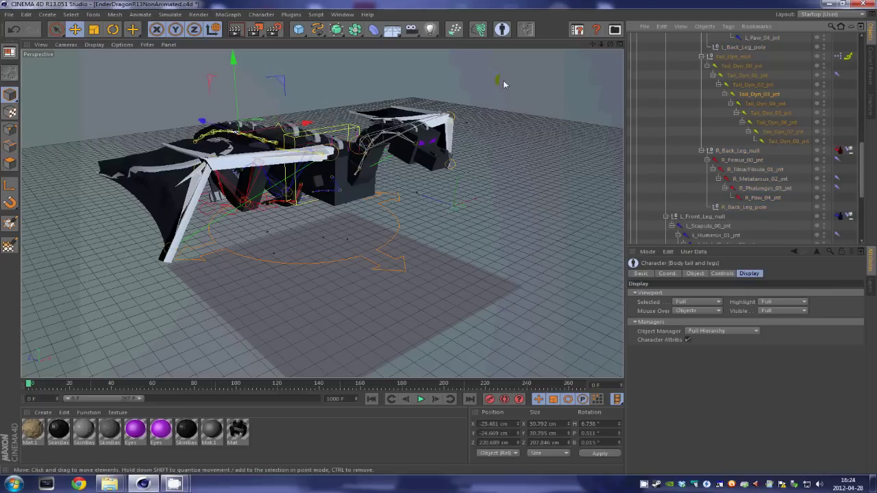
Rotate Tail_Dyn_01_jnt to raise the tail from its base.
mouse_move(505, 82)
alt+mouse_down()
mouse_move(439, 239)
mouse_move(612, 43)
alt+mouse_up()
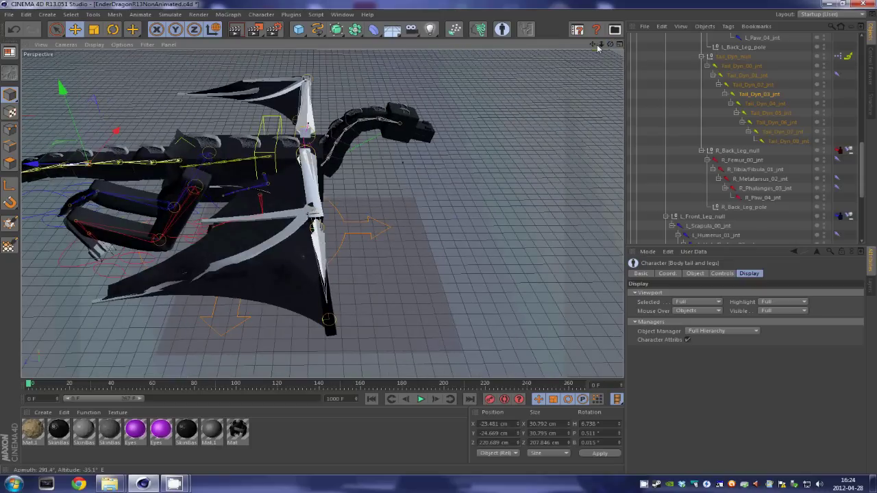
alt+drag(438, 237, 520, 206)
click(759, 133)
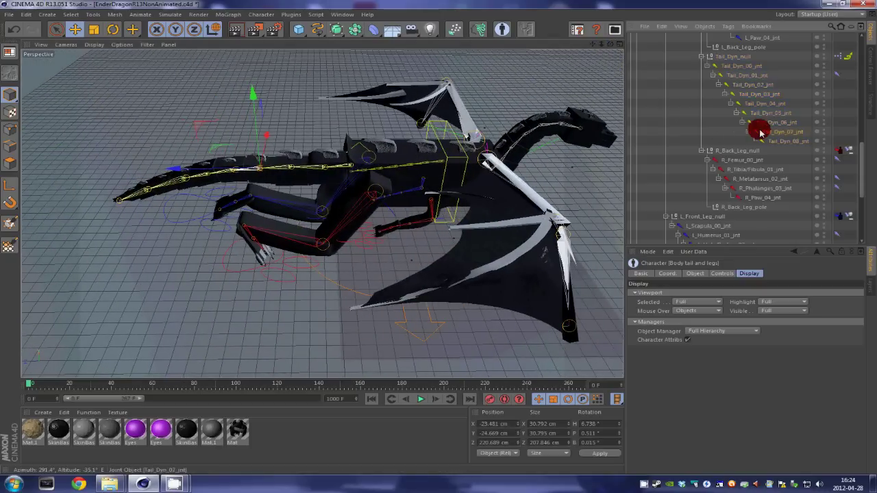
shift+click(733, 56)
click(749, 76)
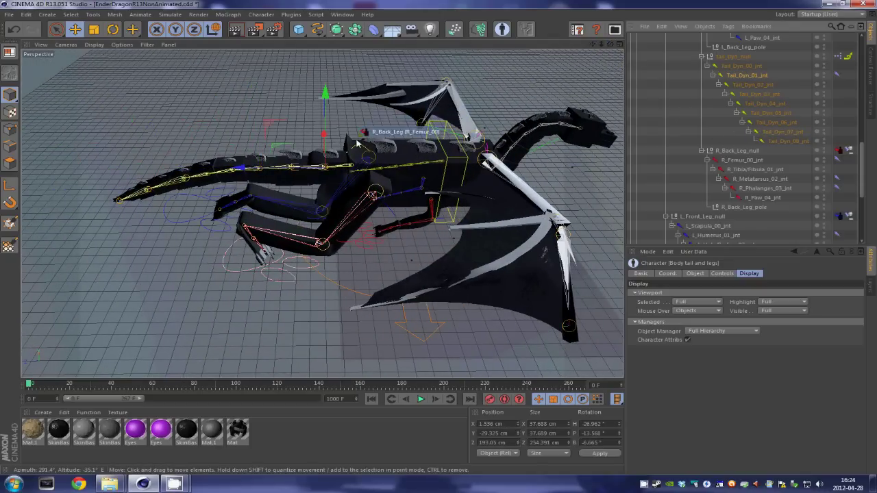
key(r)
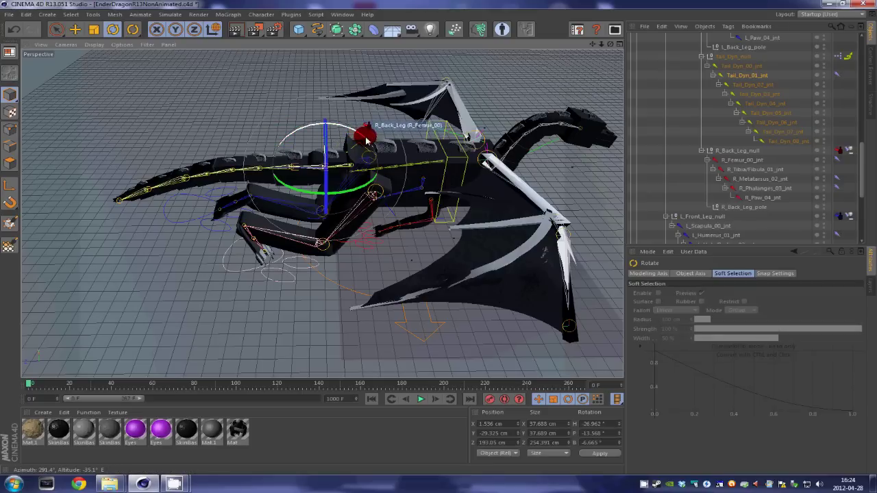
drag(366, 140, 370, 146)
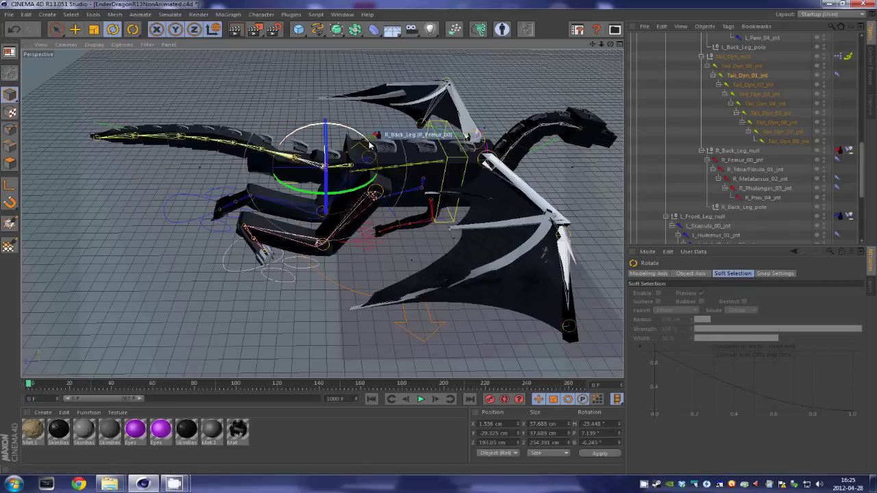
click(358, 135)
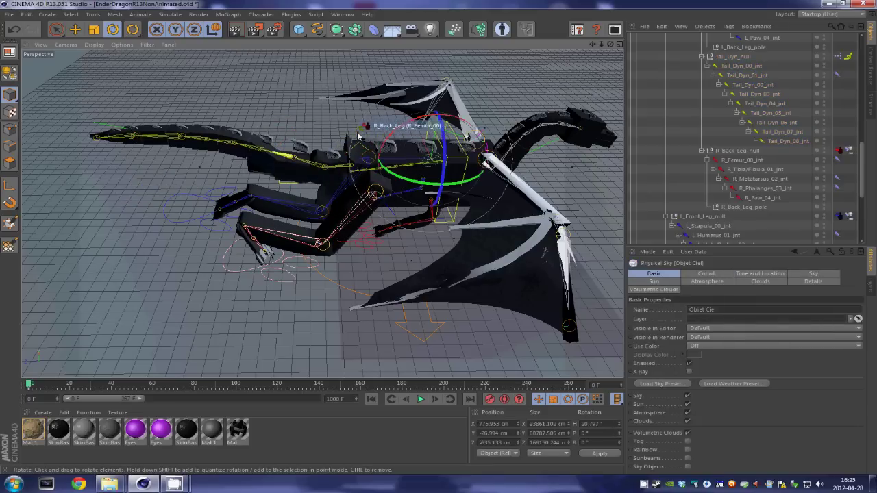
Bend Tail_Dyn_05_jnt upward mid-tail, easing it to a gentler angle than 21 degrees.
alt+drag(358, 134, 411, 141)
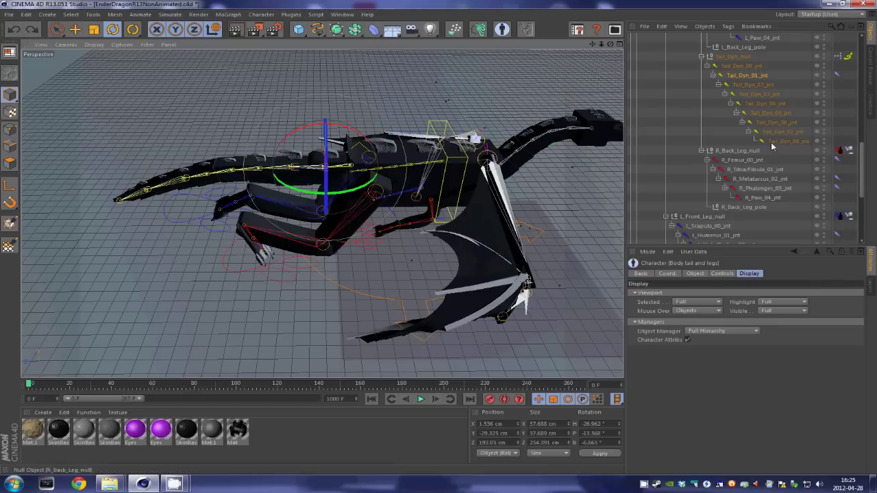
click(770, 113)
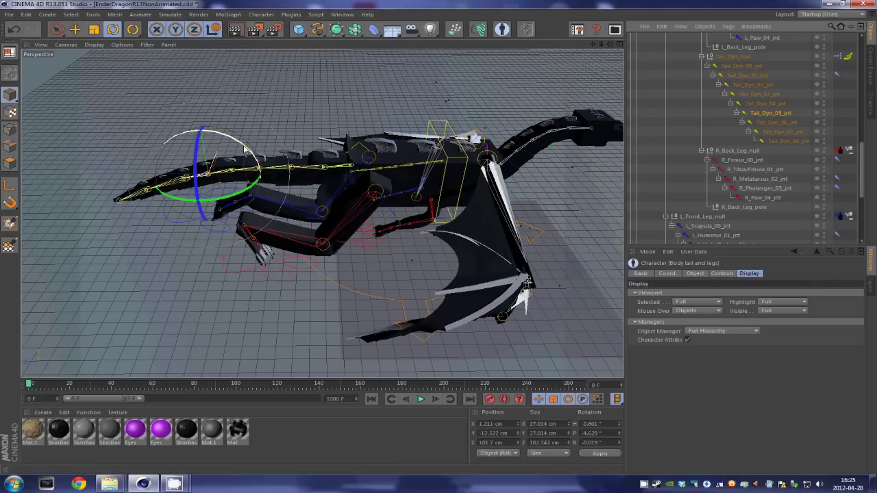
mouse_move(248, 145)
mouse_down()
mouse_move(268, 163)
mouse_move(280, 193)
mouse_up()
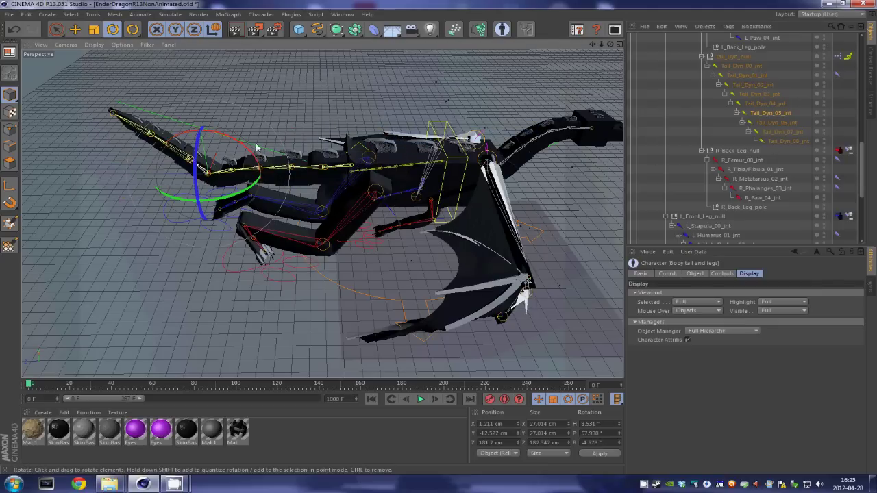
drag(238, 142, 231, 146)
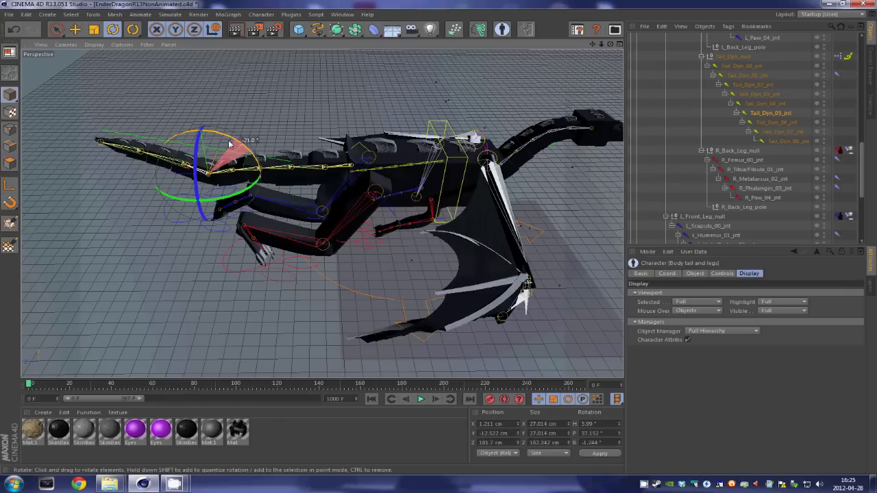
alt+drag(439, 241, 439, 241)
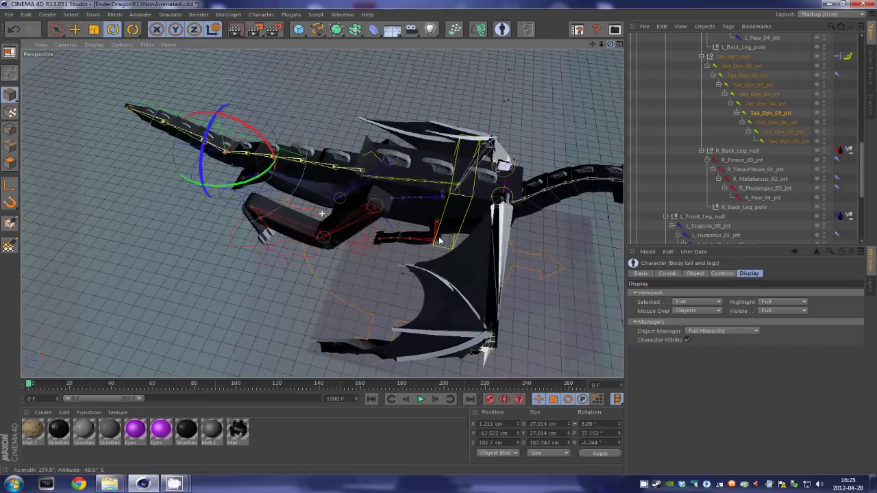
drag(593, 43, 589, 45)
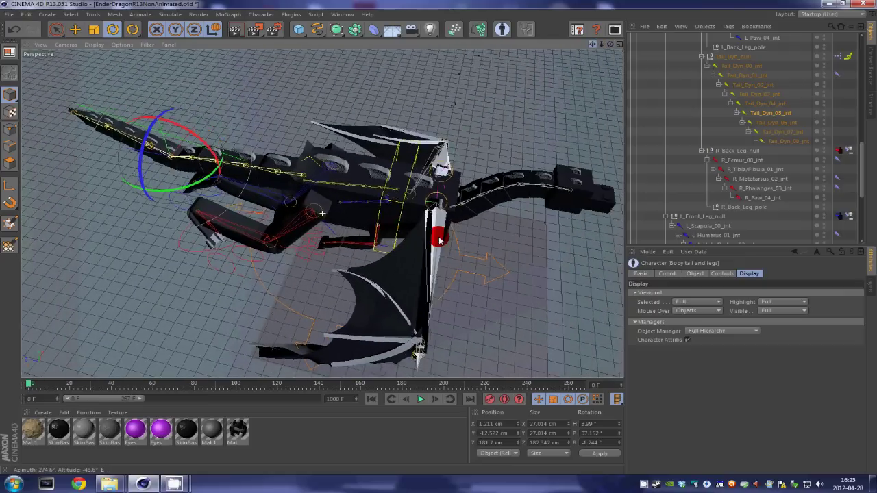
alt+drag(439, 241, 439, 240)
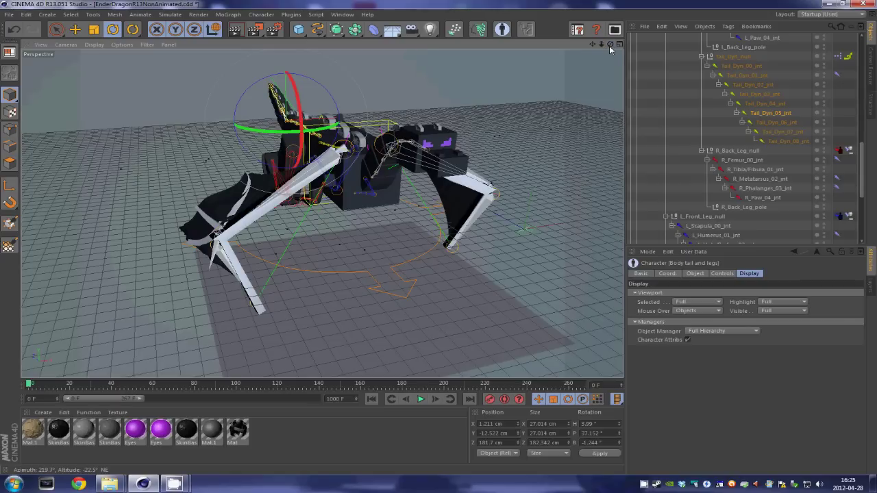
Switch the Object Manager display from Full Hierarchy to Components.
scroll(743, 65, up, 10)
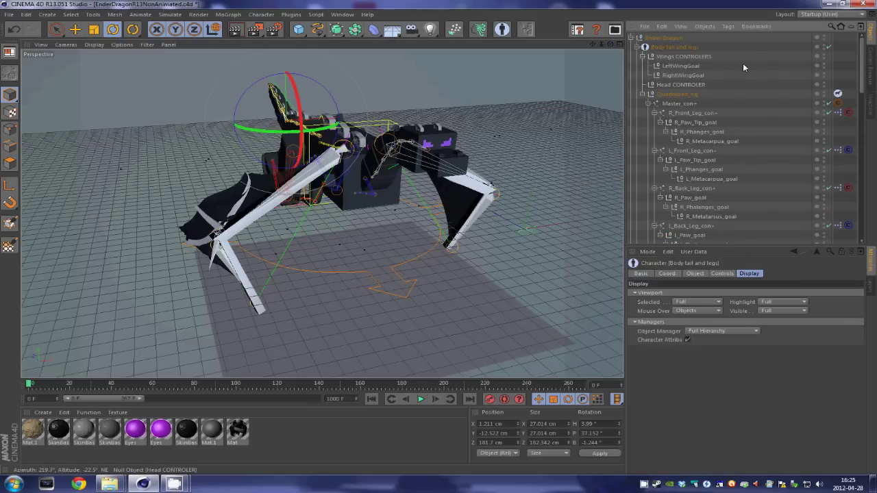
click(733, 332)
click(740, 360)
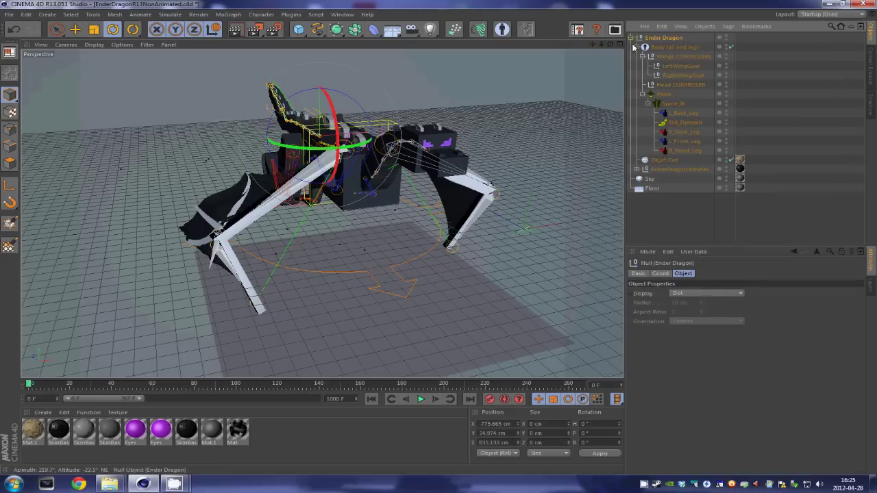
Select the Ender Dragon rig, then move Objet Ciel below Floor at the list's end.
click(663, 38)
mouse_move(600, 44)
mouse_down()
mouse_move(488, 262)
mouse_move(465, 179)
mouse_up()
alt+drag(437, 137, 427, 133)
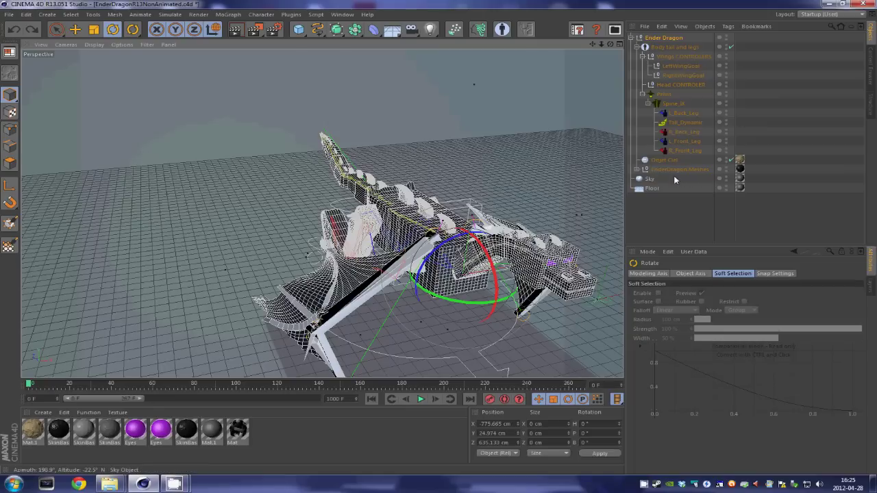
click(665, 163)
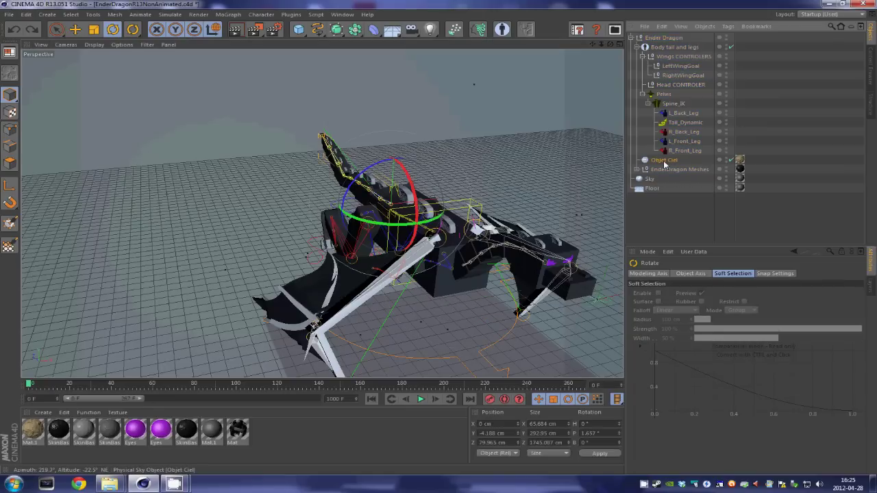
click(675, 202)
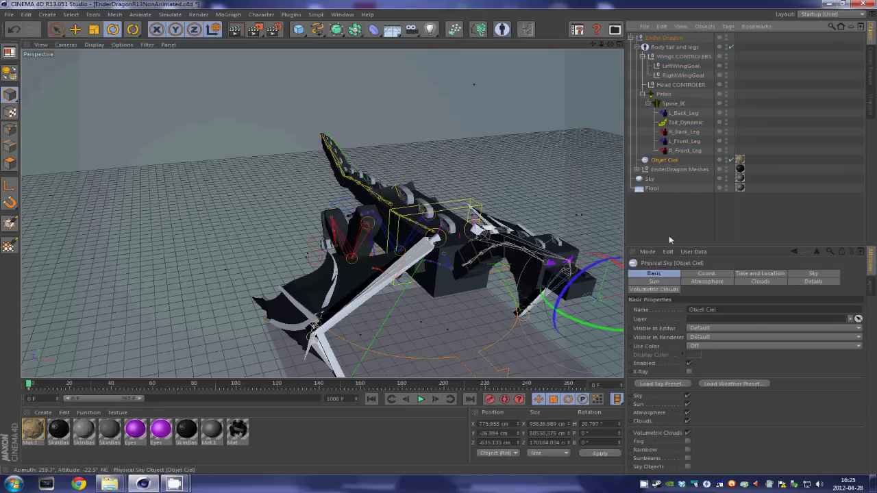
drag(670, 239, 665, 201)
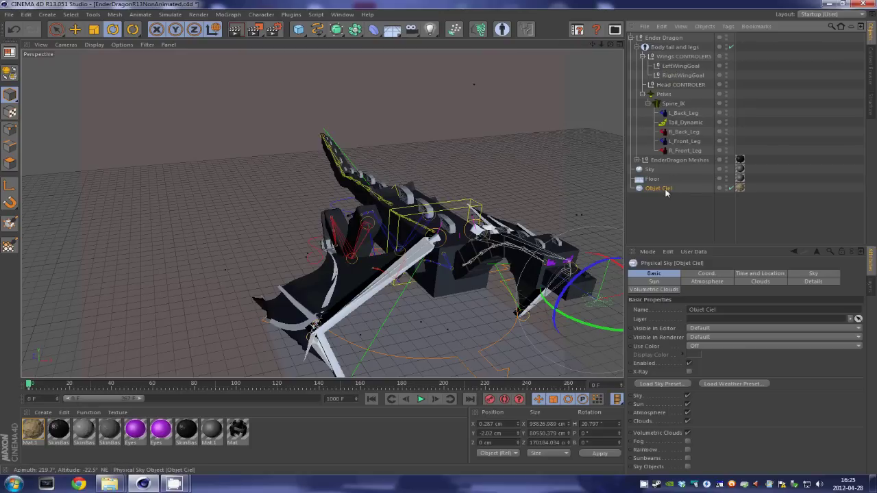
Delete the Objet Ciel sky and tilt the whole Ender Dragon upright to about -42 degrees.
key(Delete)
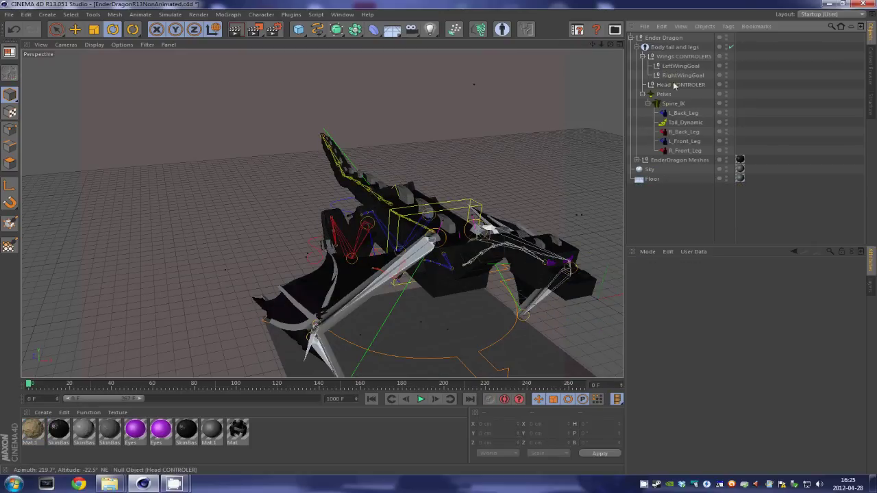
click(675, 50)
middle_click(677, 38)
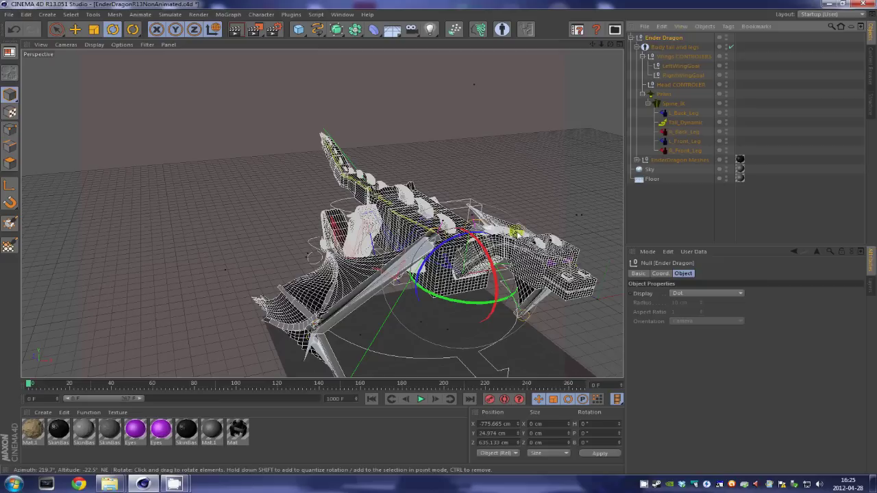
drag(483, 266, 441, 209)
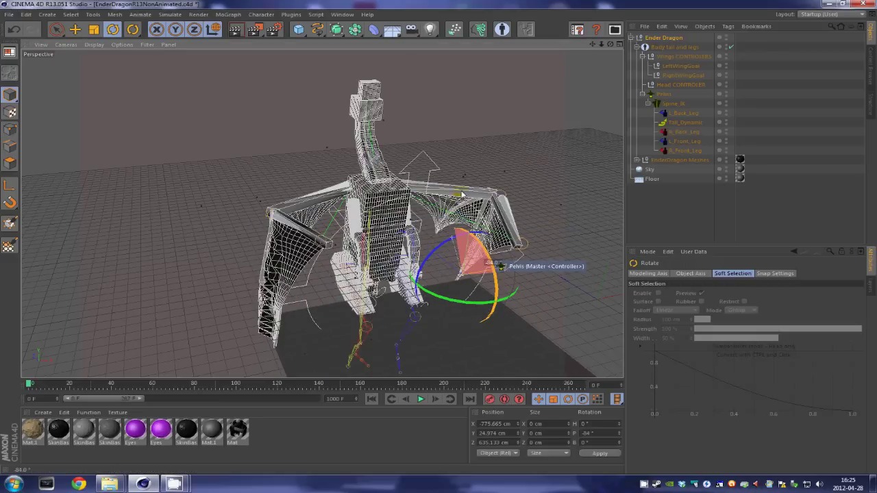
mouse_move(452, 273)
mouse_down()
mouse_move(492, 203)
mouse_move(513, 185)
mouse_up()
Move the L_Front_Leg controller down toward the ground.
key(e)
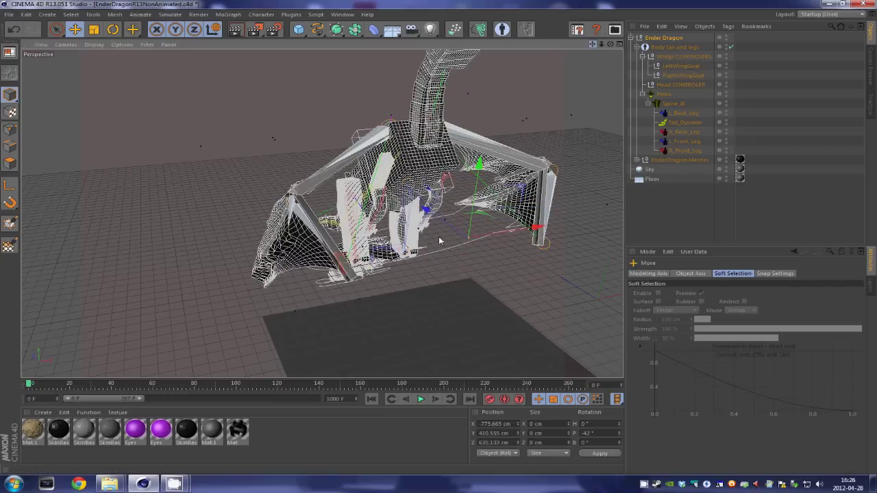
alt+drag(439, 241, 439, 240)
click(685, 141)
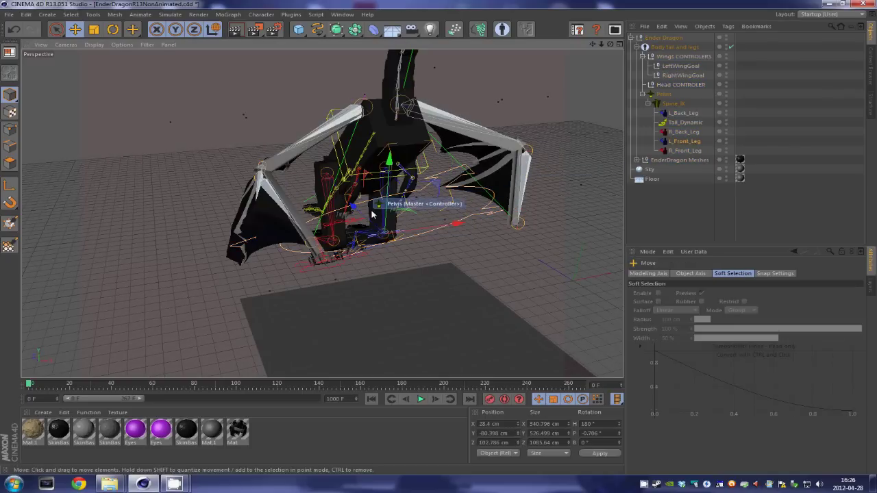
drag(373, 219, 401, 240)
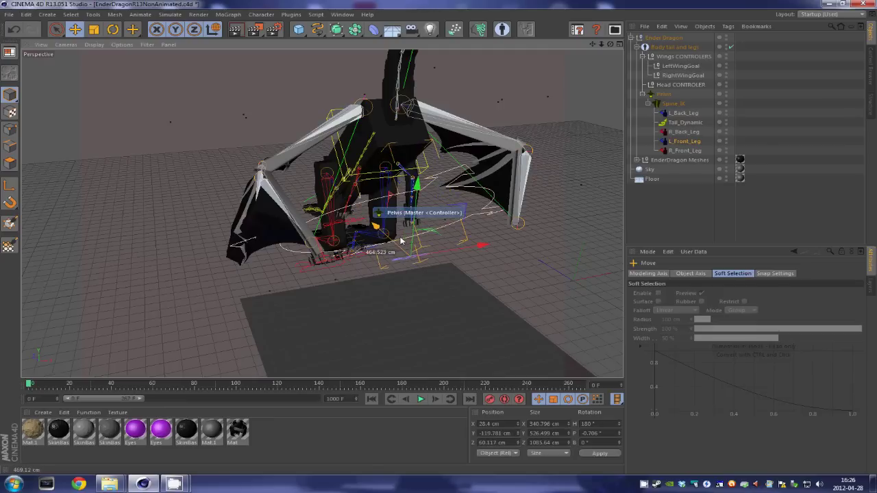
Move the L_Back_Leg controller into a new pose and orbit to check it.
click(682, 113)
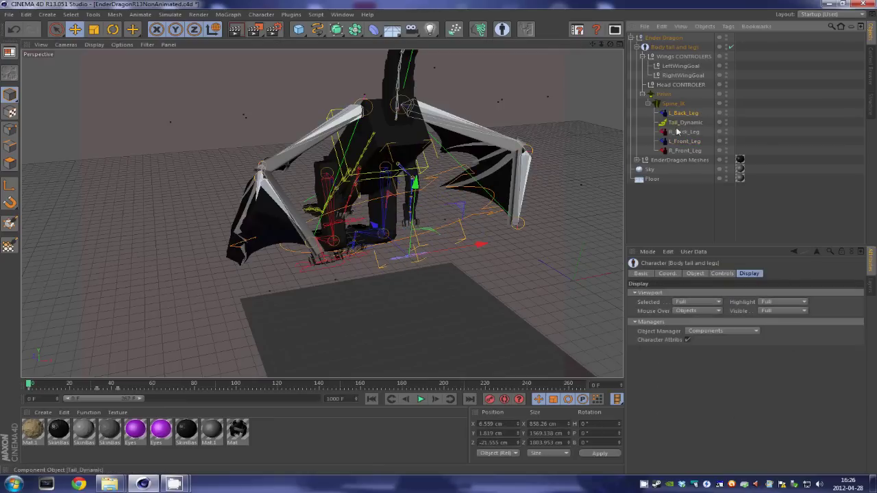
drag(374, 233, 410, 213)
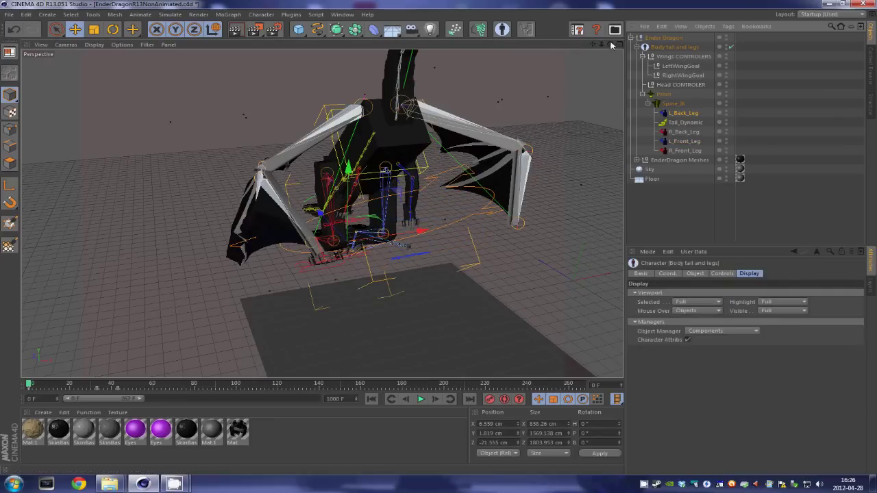
drag(612, 45, 577, 139)
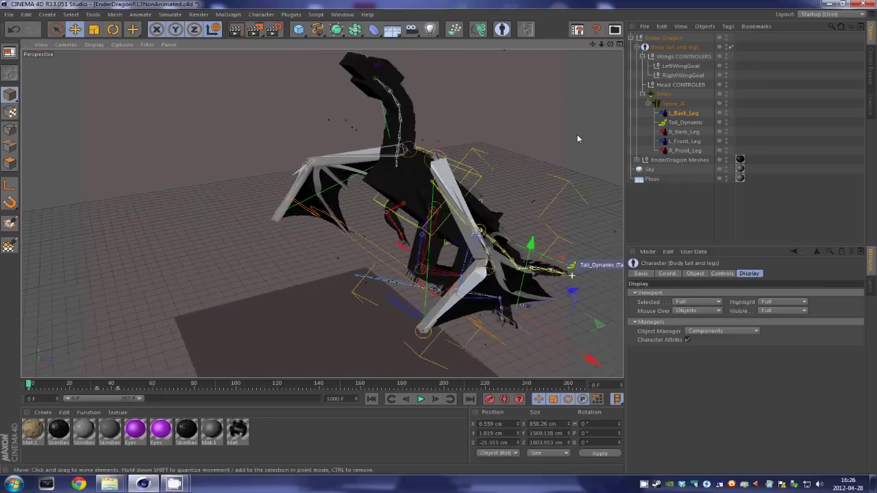
mouse_move(595, 45)
mouse_down()
mouse_move(488, 282)
mouse_move(453, 286)
mouse_up()
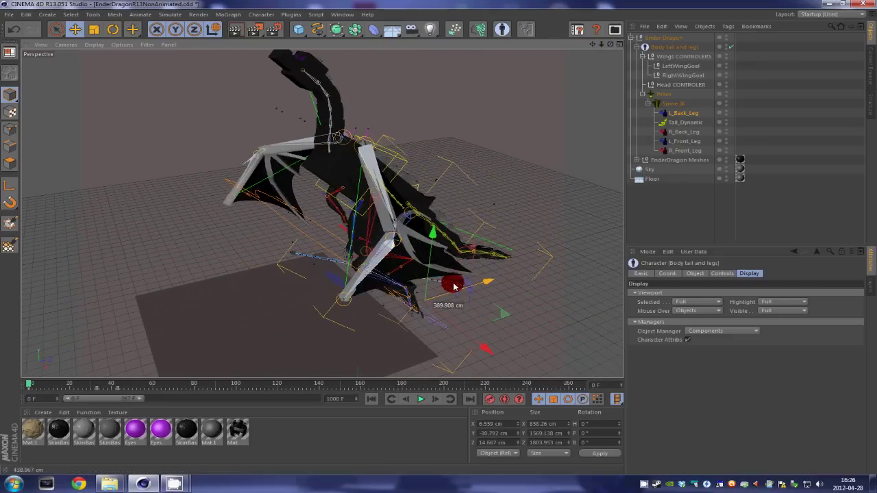
drag(595, 44, 671, 177)
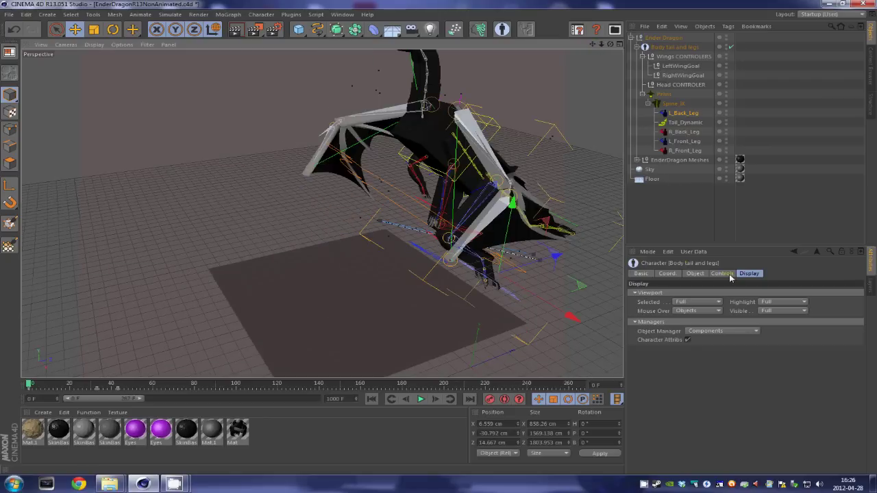
Adjust the leg controllers' Foot Roll to curl the feet, and pull R_Back_Leg down and back.
click(729, 275)
mouse_move(611, 43)
mouse_down()
mouse_move(321, 211)
mouse_move(439, 240)
mouse_up()
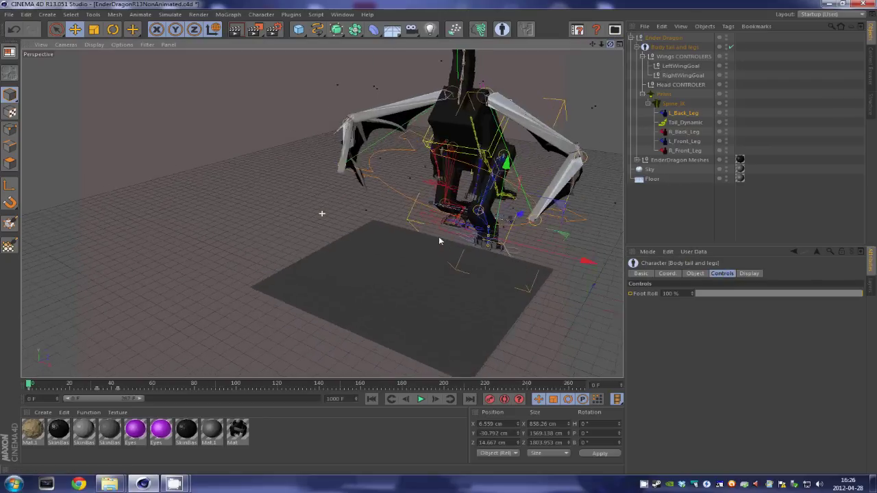
drag(717, 291, 718, 289)
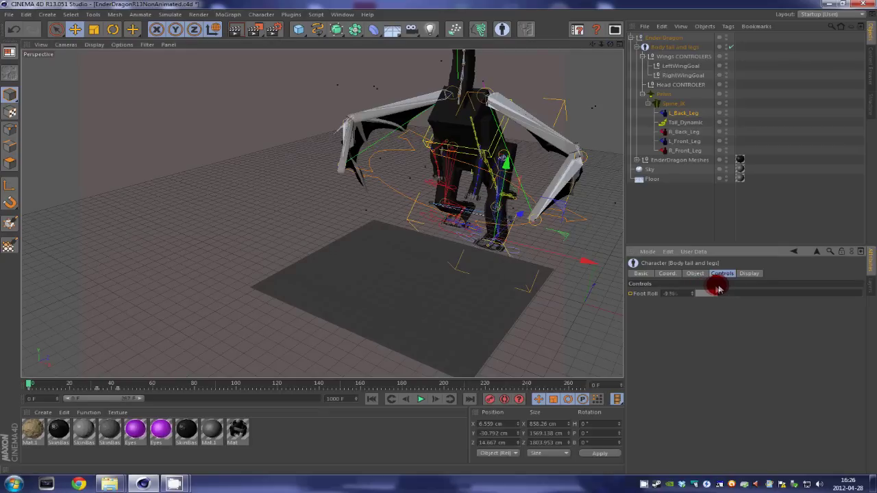
drag(726, 288, 726, 289)
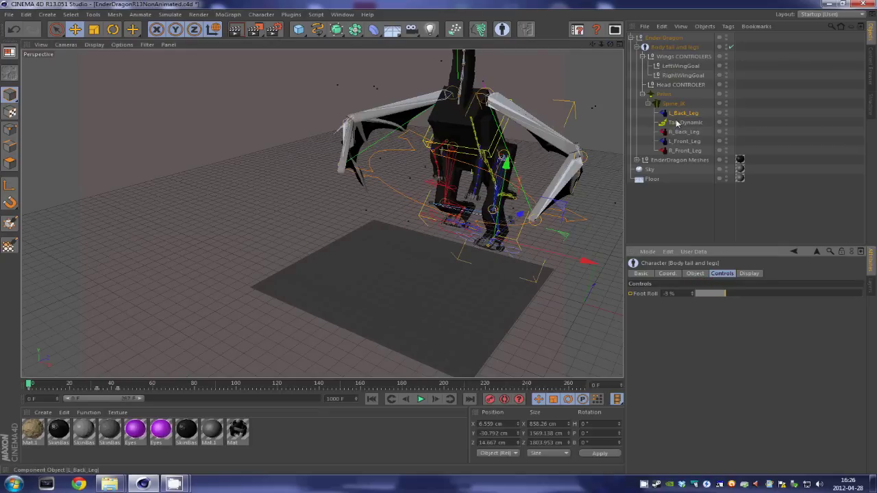
click(683, 141)
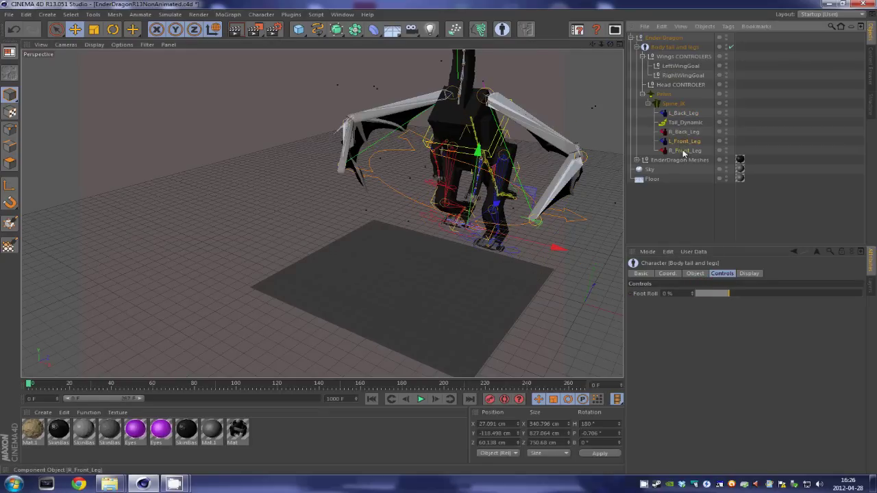
click(683, 151)
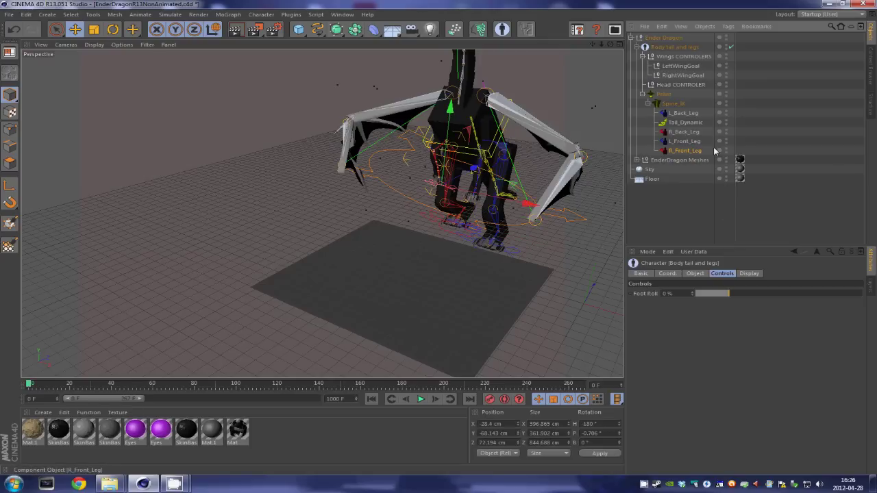
drag(758, 291, 745, 293)
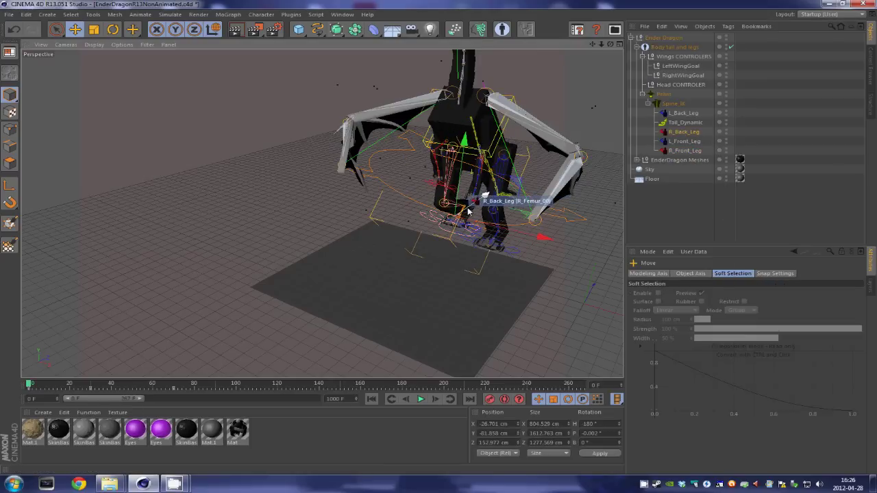
mouse_move(473, 203)
mouse_down()
mouse_move(458, 223)
mouse_move(454, 211)
mouse_up()
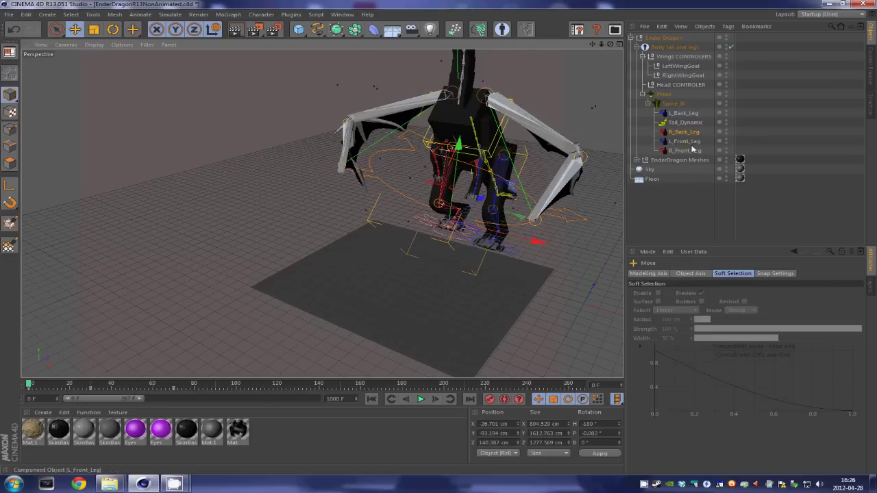
Drag the Head CONTROLER down and forward to bow the neck, then reselect the whole dragon.
drag(596, 45, 596, 45)
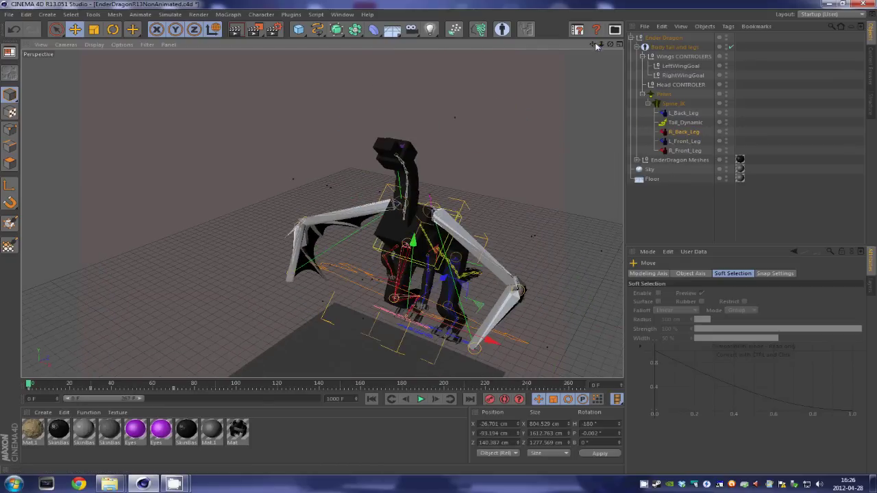
click(688, 75)
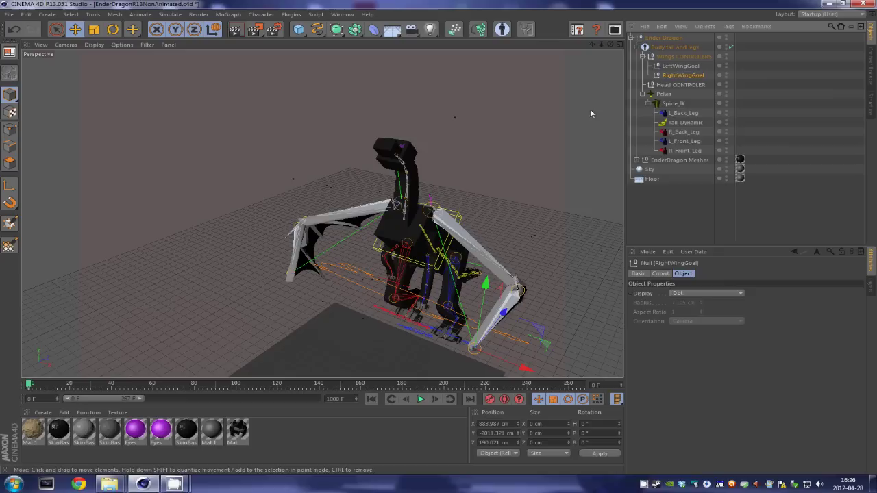
click(687, 83)
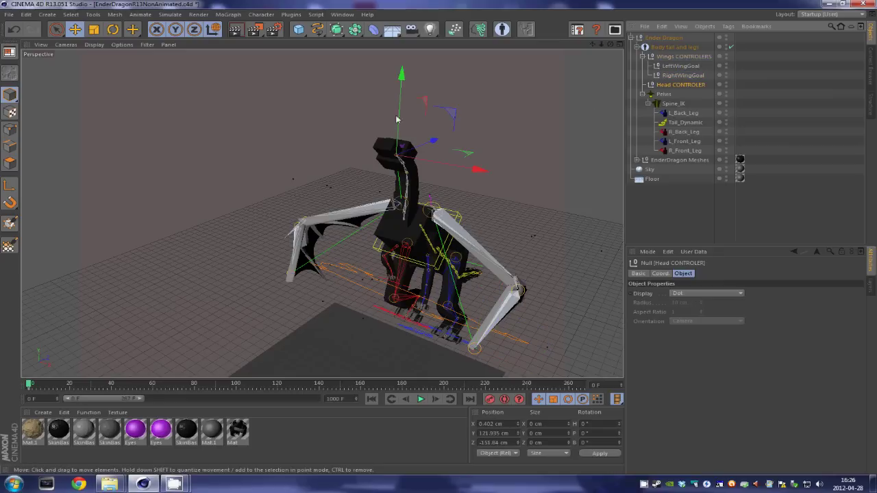
drag(396, 119, 391, 145)
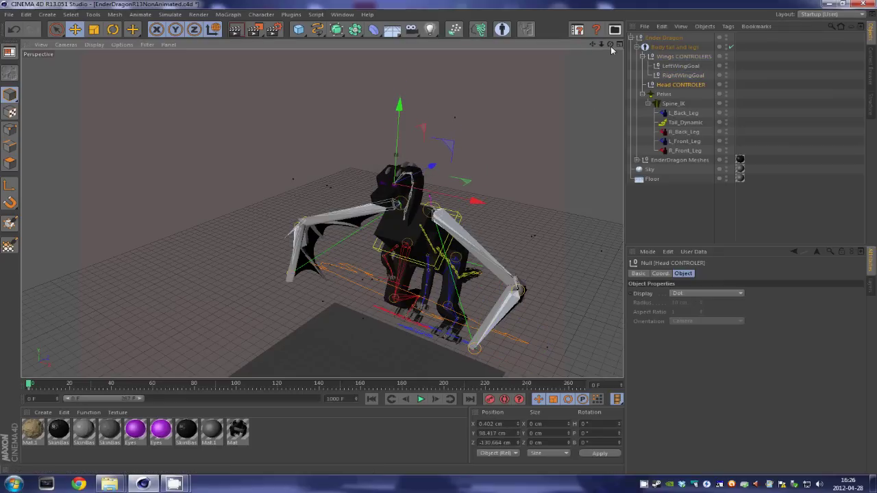
drag(610, 44, 613, 45)
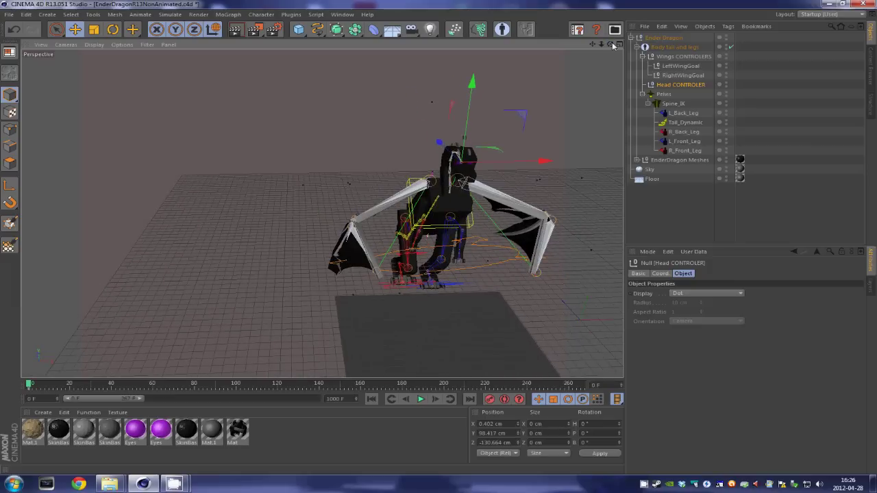
mouse_move(439, 241)
mouse_down()
mouse_move(613, 46)
mouse_move(439, 239)
mouse_up()
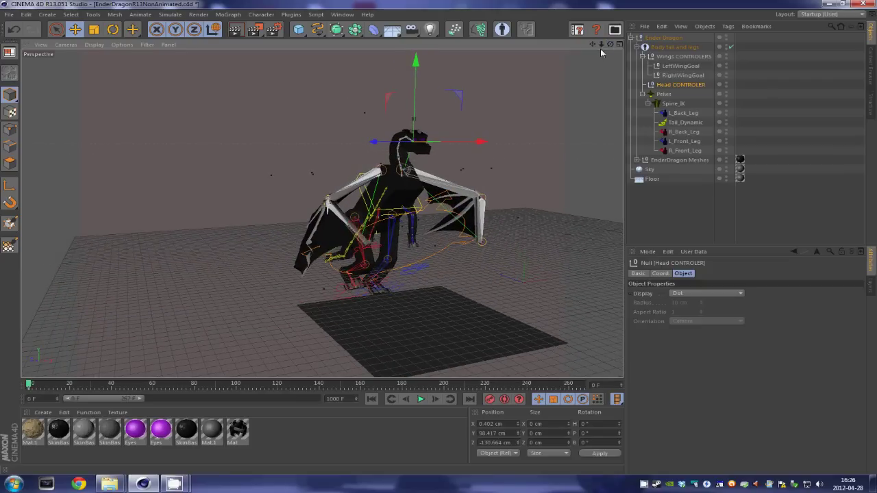
click(438, 160)
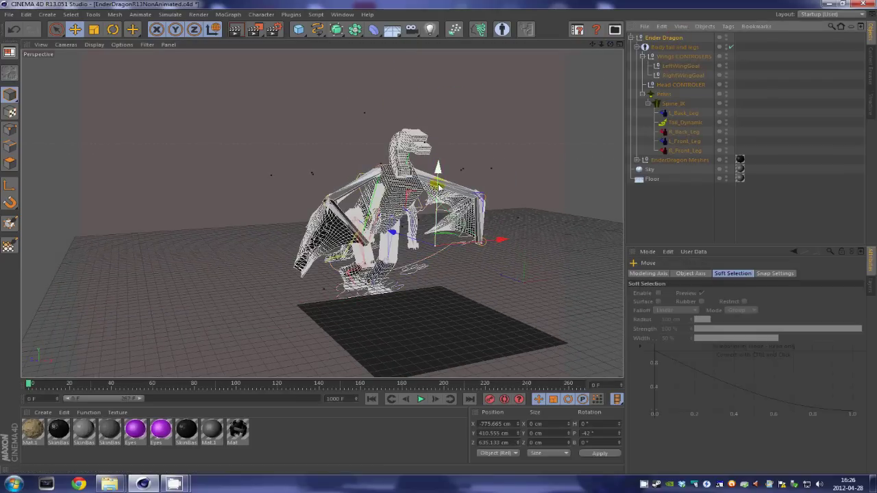
Raise the dragon above the floor, render a Ctrl+R preview, and zoom in on its legs.
drag(438, 182, 440, 169)
key(ctrl+r)
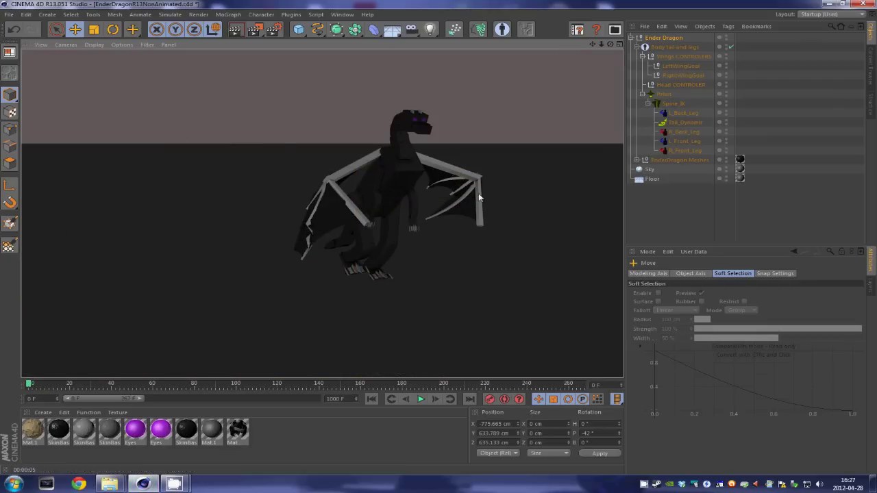
scroll(479, 198, up, 2)
scroll(476, 195, up, 2)
scroll(469, 192, up, 2)
scroll(459, 185, up, 2)
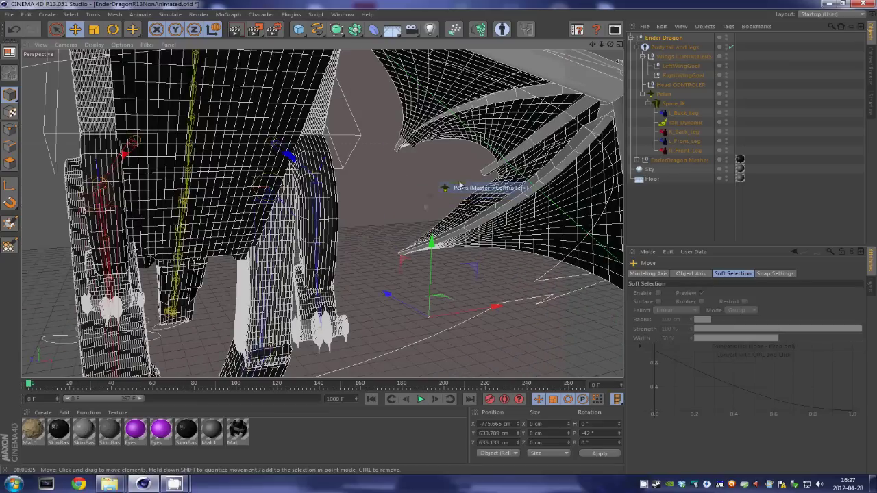
alt+right_drag(438, 237, 438, 238)
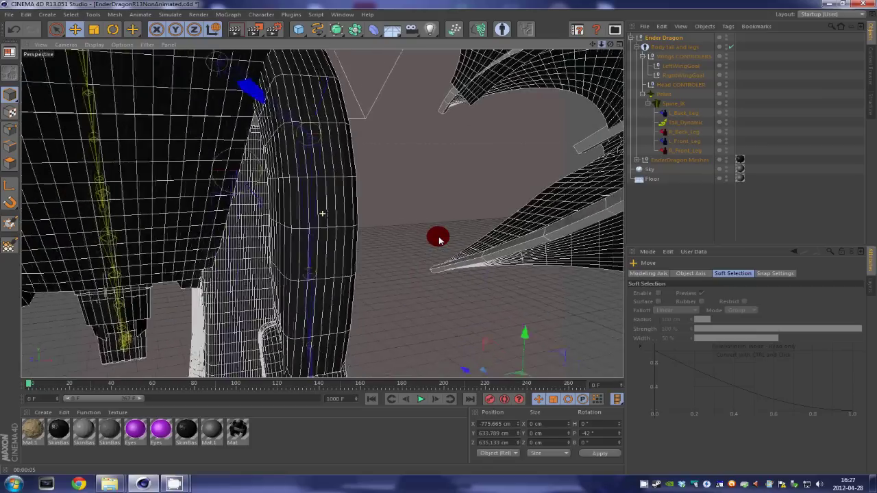
Orbit to a close-up of the dragon's purple-eyed head, zoom back out, and restore CamStudio.
alt+drag(438, 238, 600, 46)
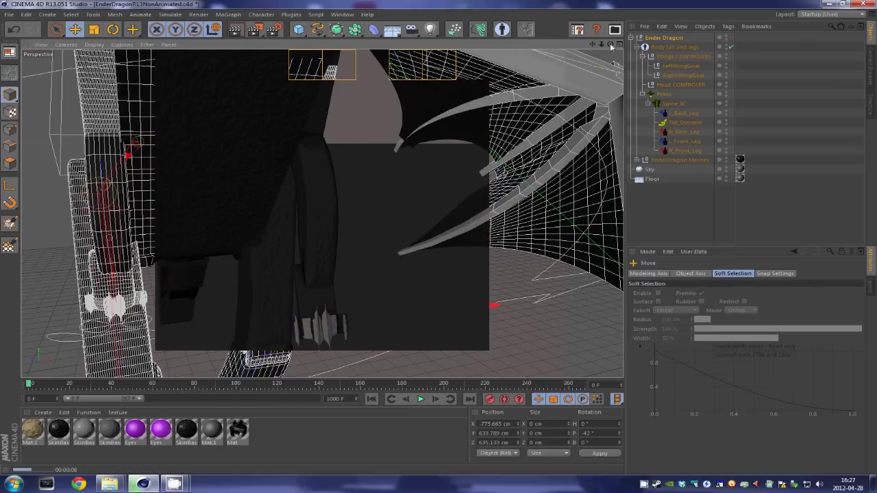
drag(600, 46, 595, 44)
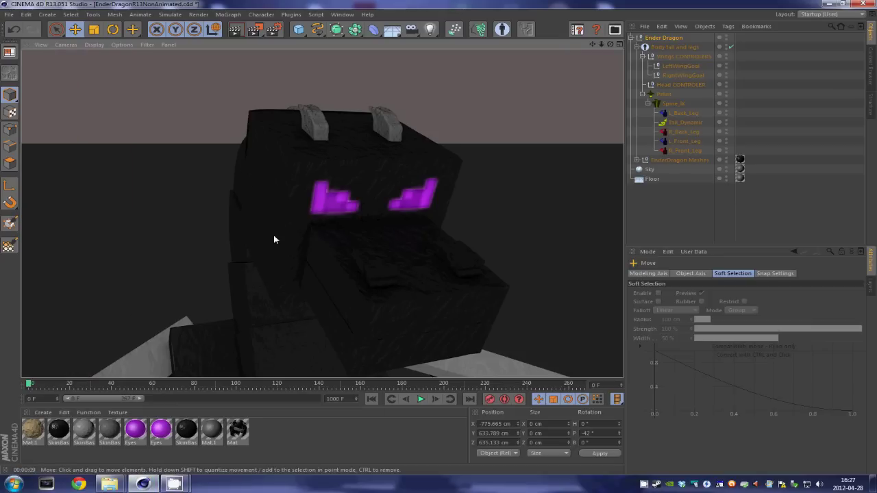
scroll(480, 225, down, 1)
scroll(479, 226, down, 3)
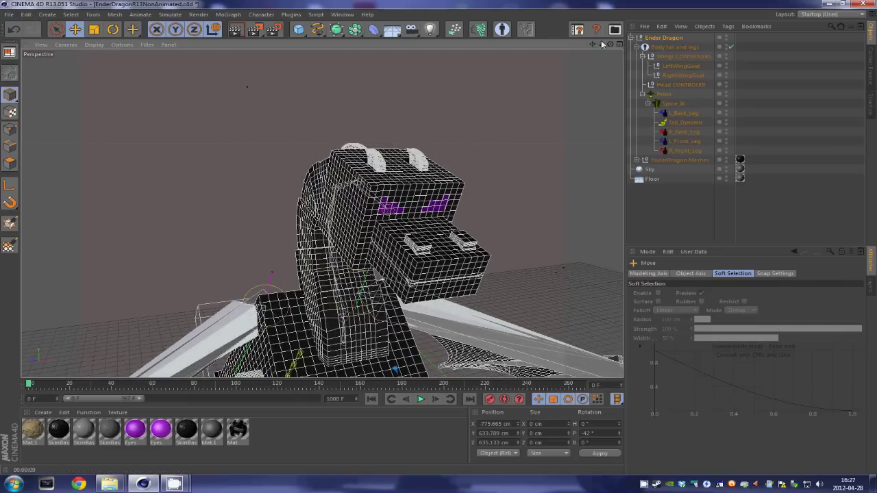
scroll(440, 239, down, 2)
mouse_move(173, 484)
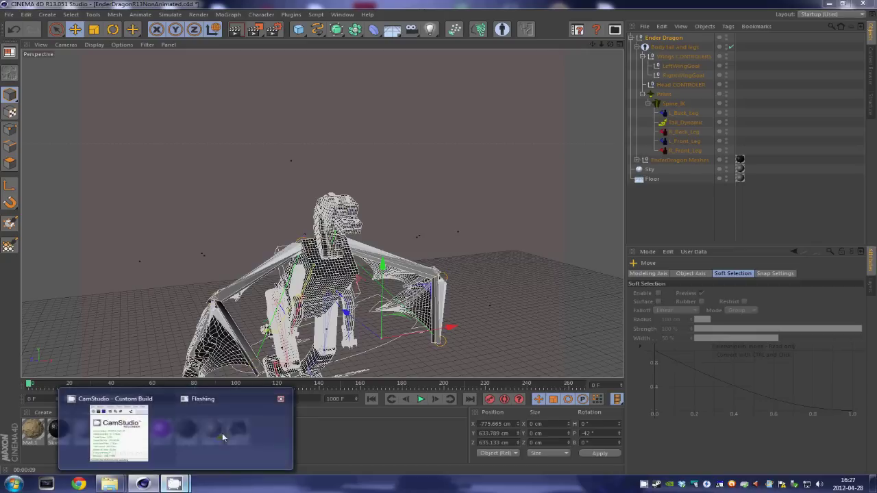
click(165, 438)
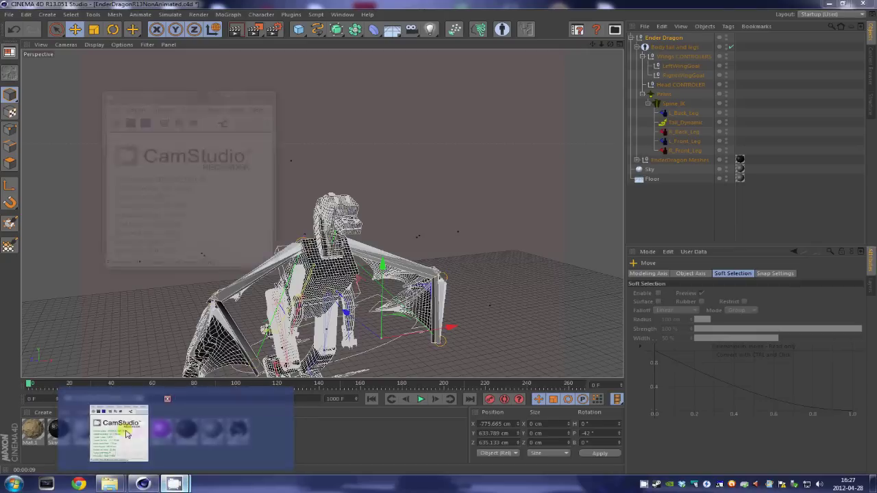